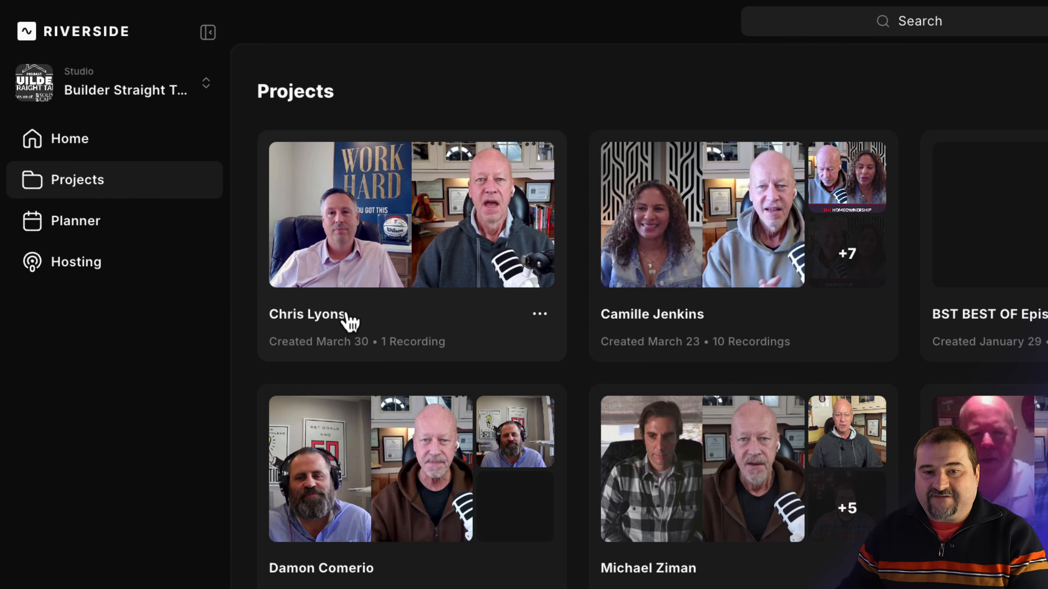
Open the March 30 project's Made for You content and review its Magic Episode and the scored Magic Clips.
click(349, 321)
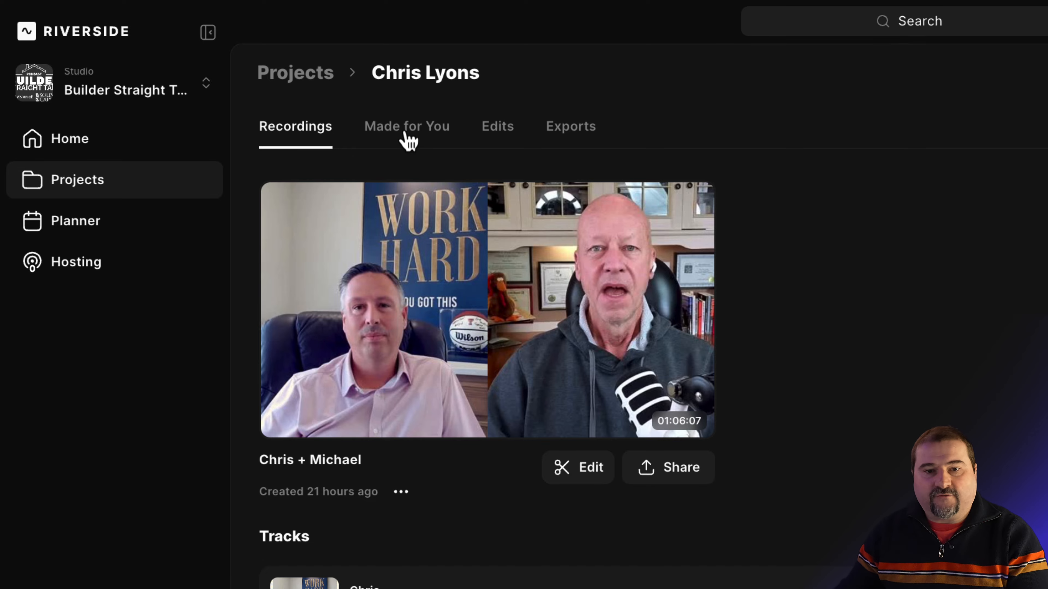
click(416, 133)
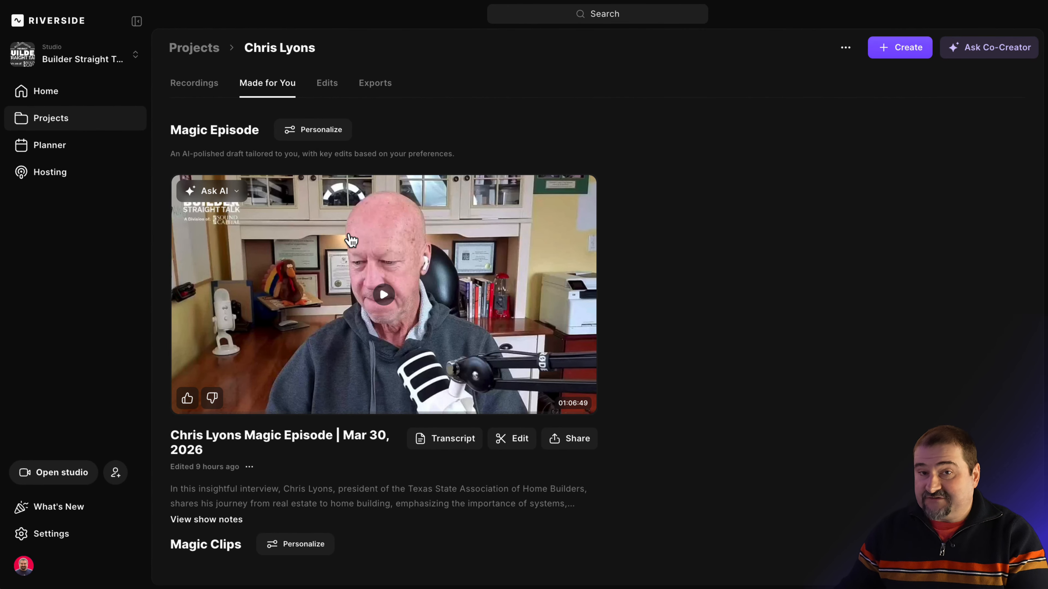
scroll(823, 326, down, 5)
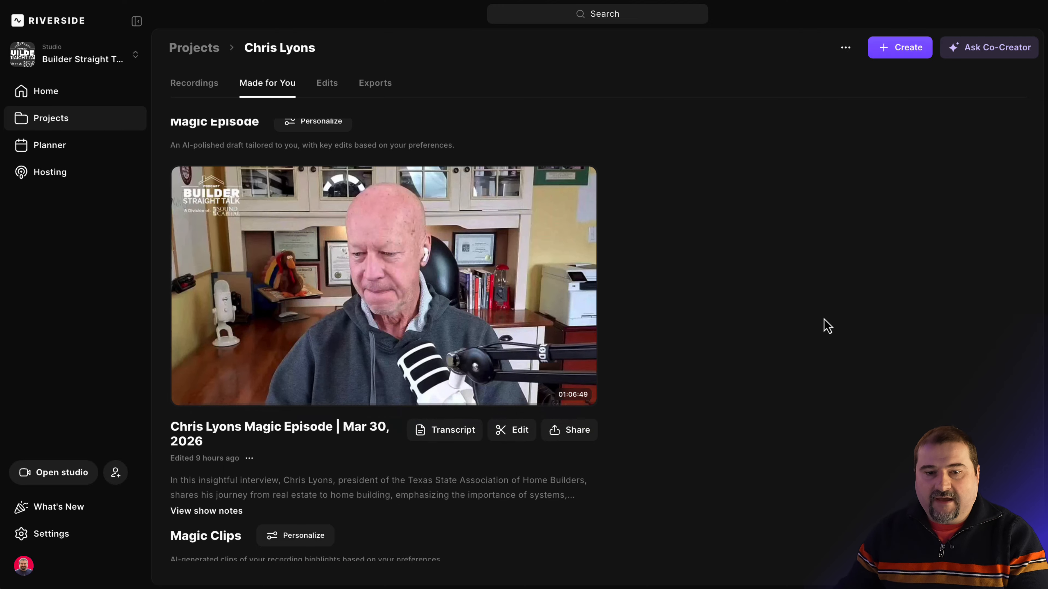
scroll(825, 327, down, 3)
scroll(821, 324, up, 3)
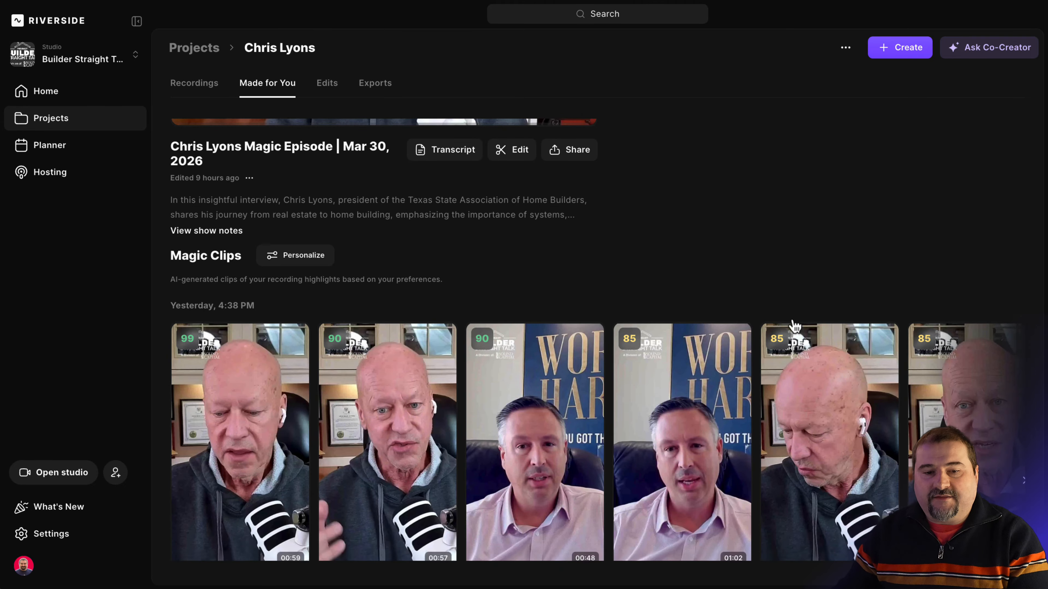
scroll(793, 326, down, 3)
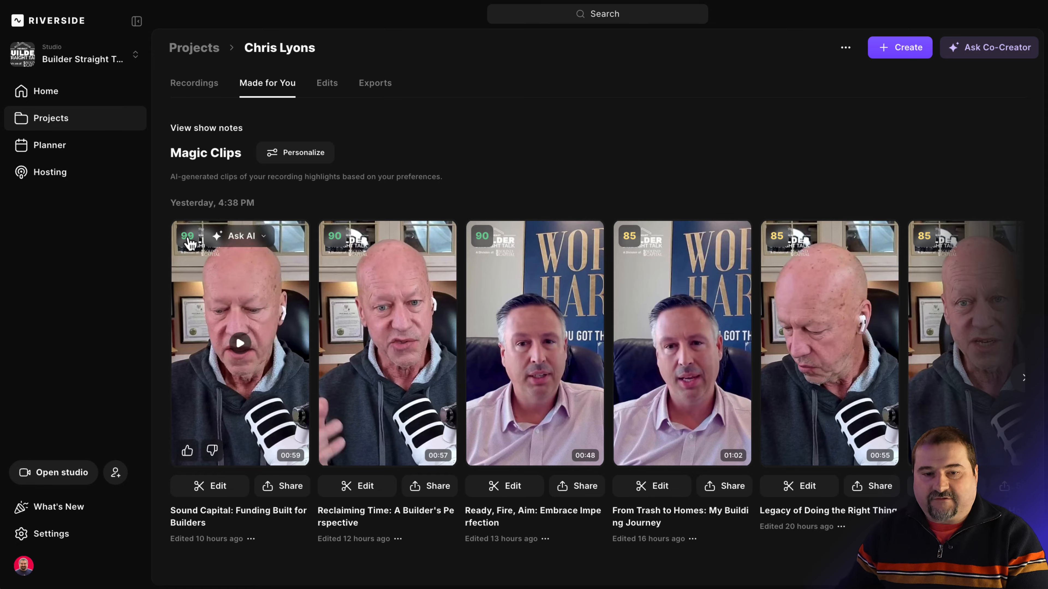
mouse_move(488, 243)
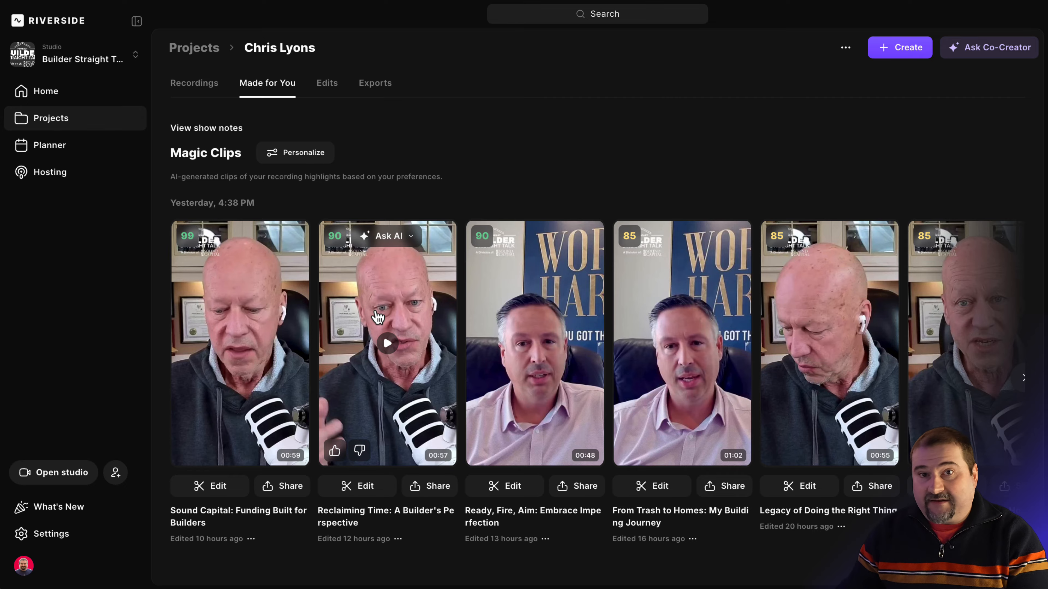
Examine the generated Magic Segments and Hooks of the project.
scroll(376, 320, down, 10)
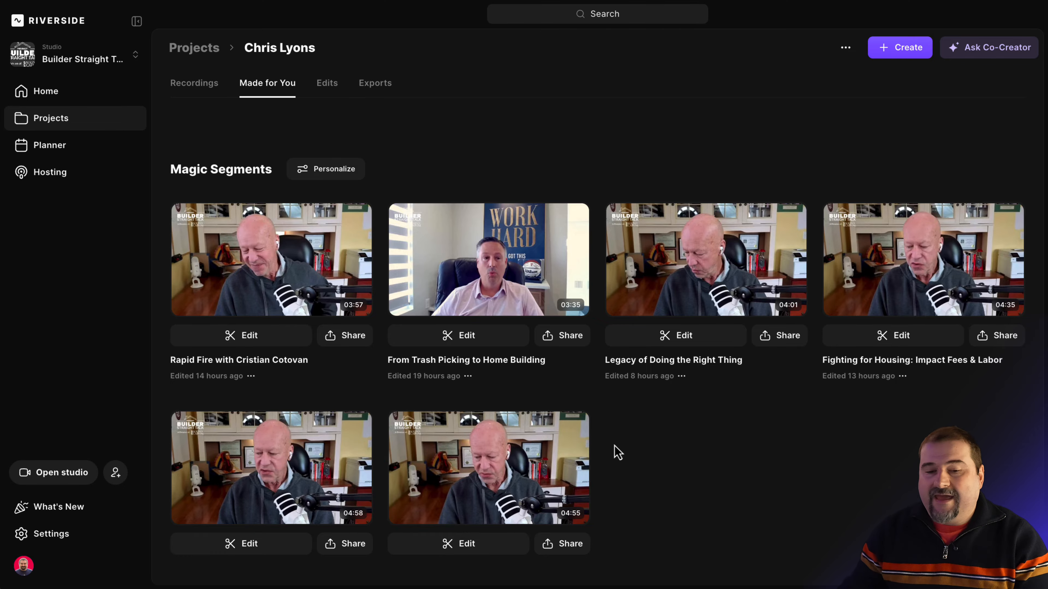
scroll(633, 444, down, 1)
scroll(635, 450, up, 10)
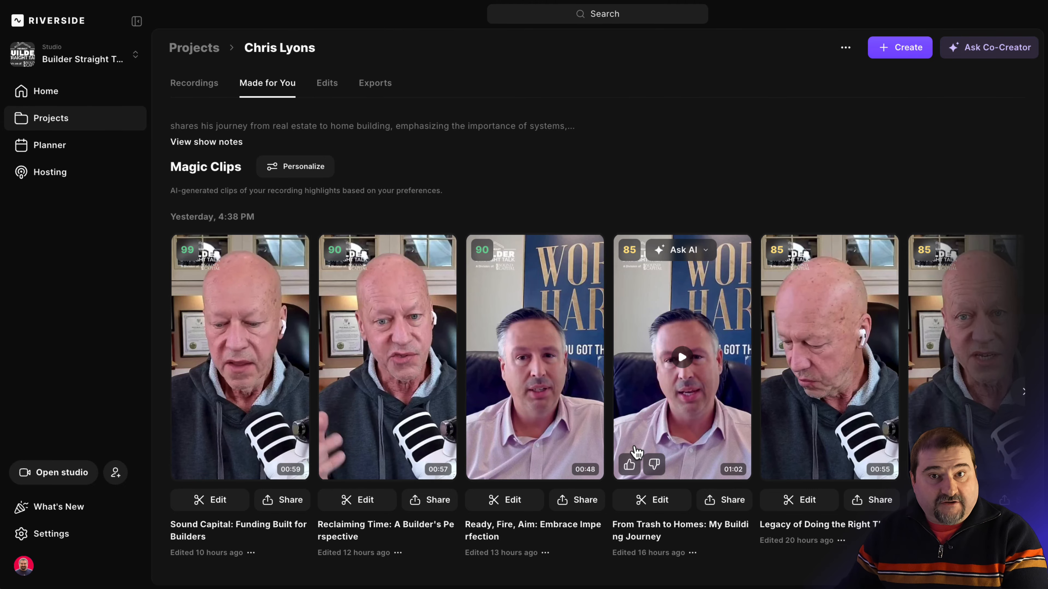
scroll(636, 452, up, 8)
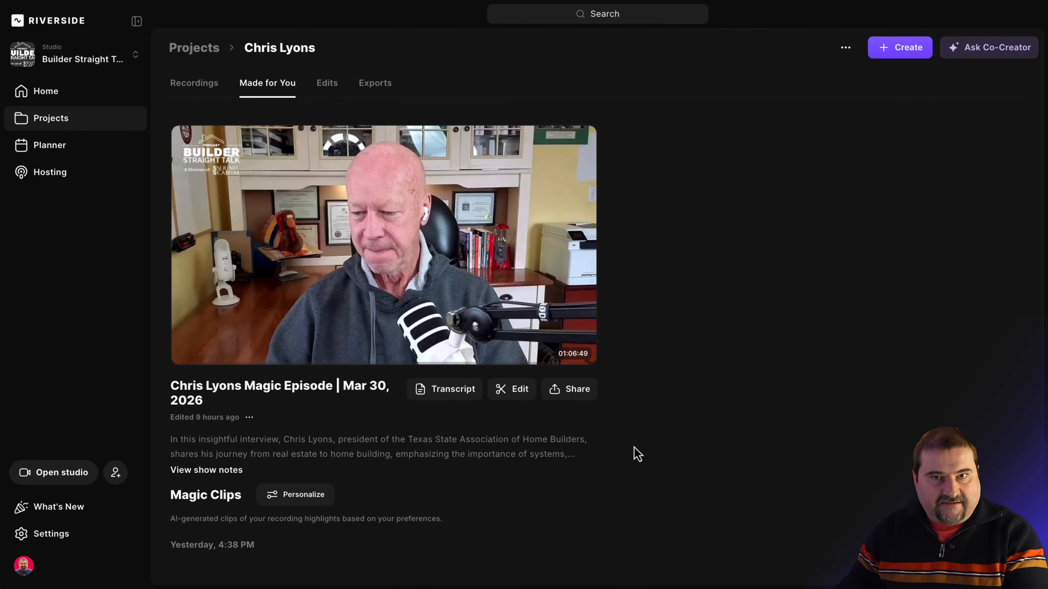
scroll(638, 454, down, 18)
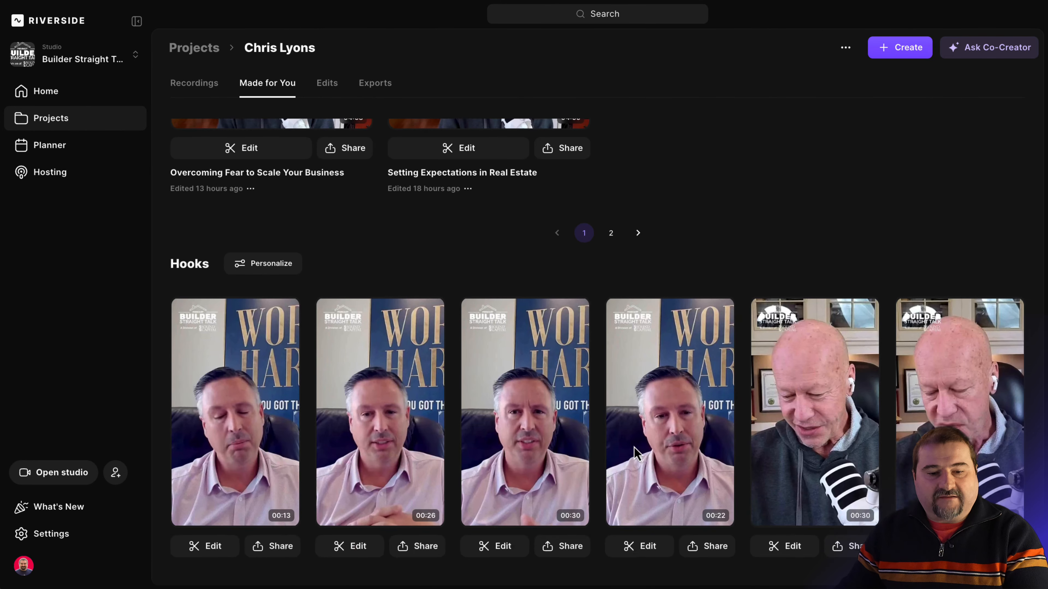
scroll(637, 454, down, 4)
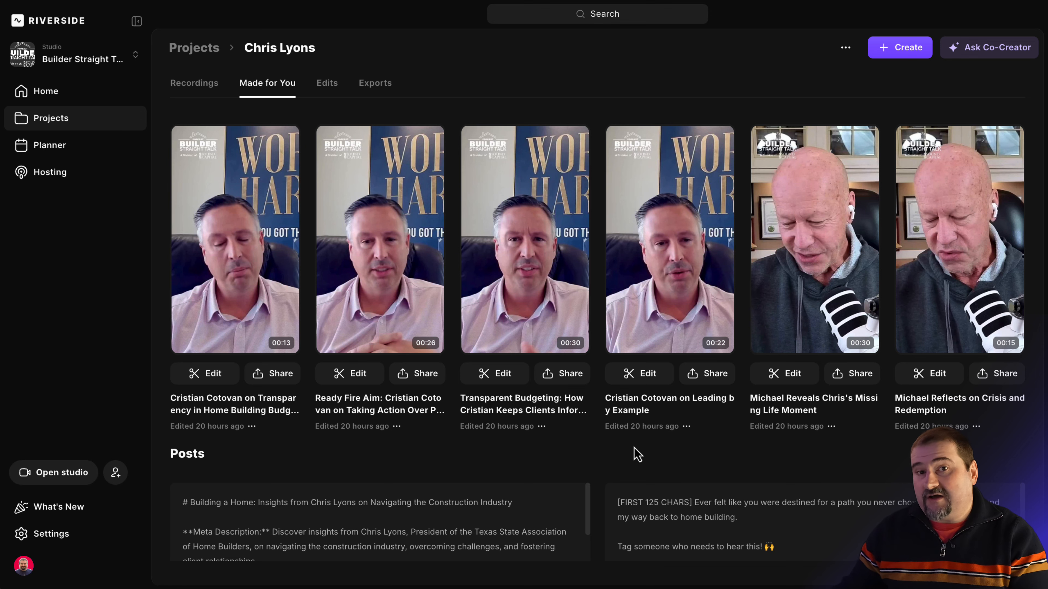
Read through the generated blog post and Instagram caption in the Posts section.
scroll(638, 454, down, 5)
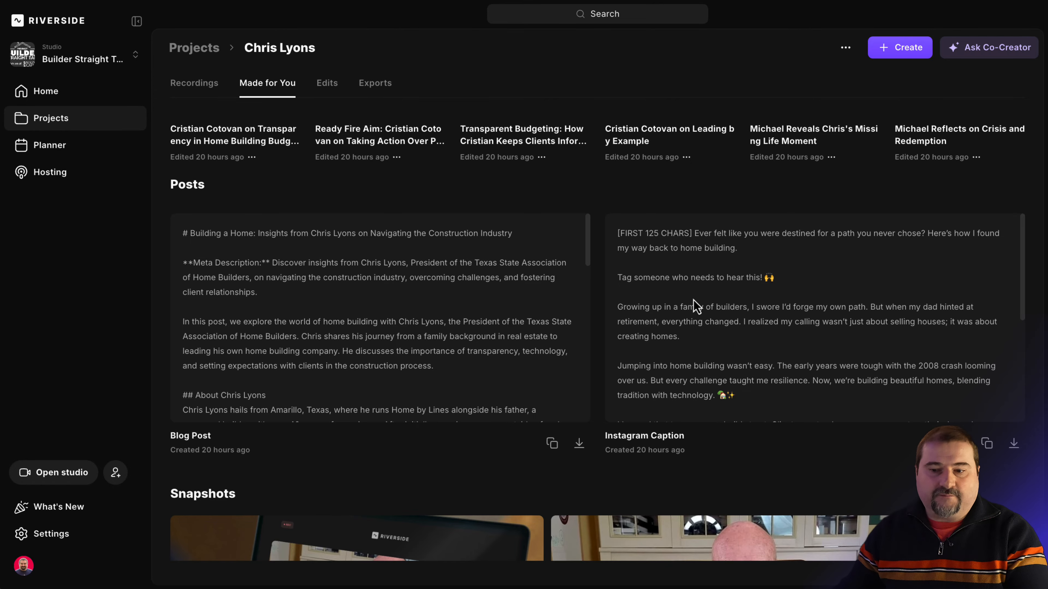
scroll(692, 369, down, 5)
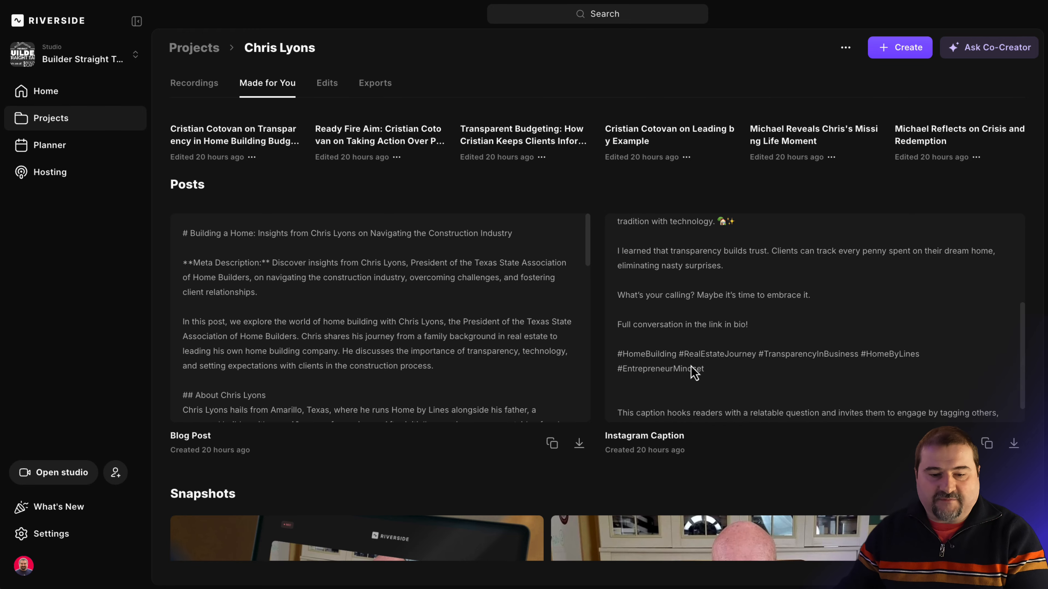
scroll(519, 361, down, 3)
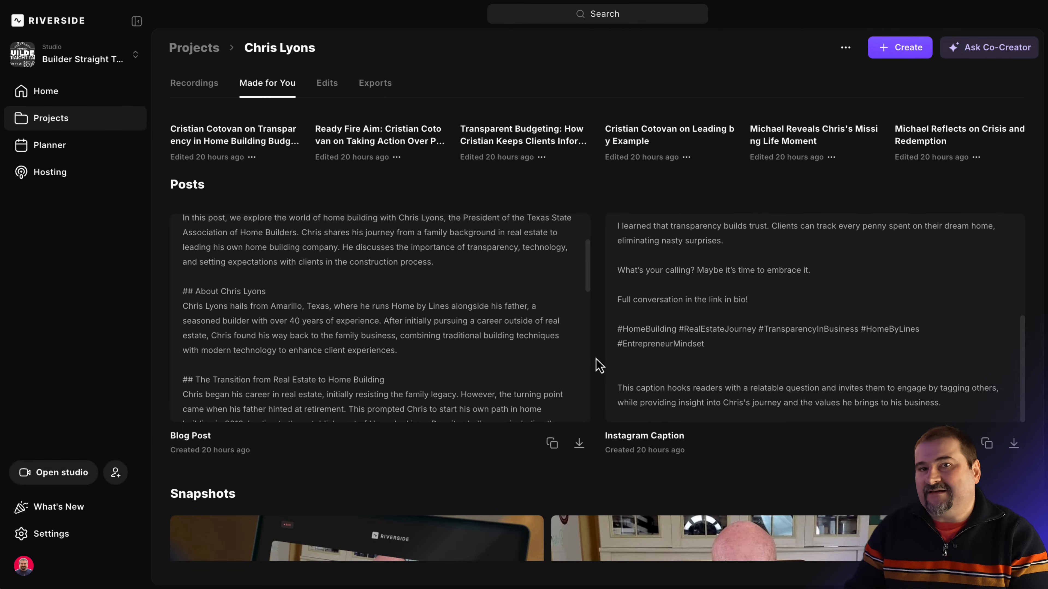
Open the Magic Episode's Personalize settings and compare the options for Magic Segments, Hooks, Magic Clips and Magic Episodes.
scroll(601, 361, up, 15)
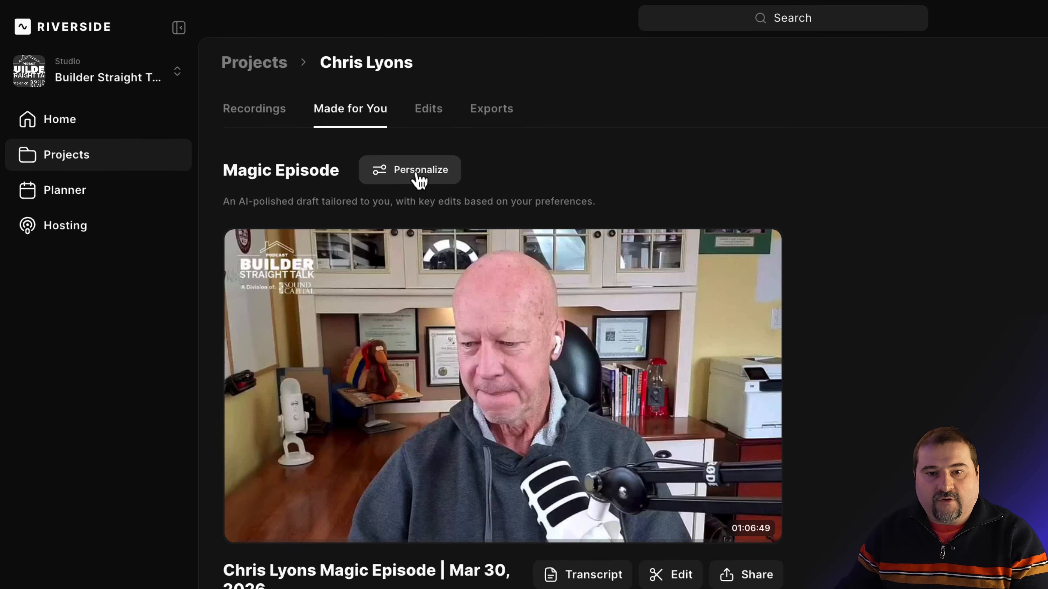
click(418, 180)
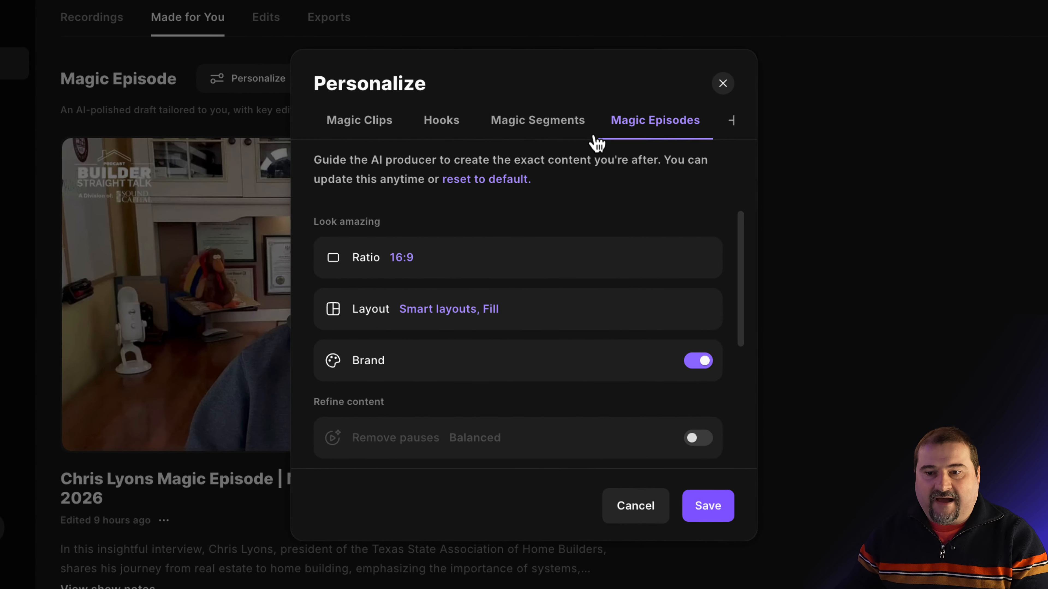
click(549, 131)
click(457, 131)
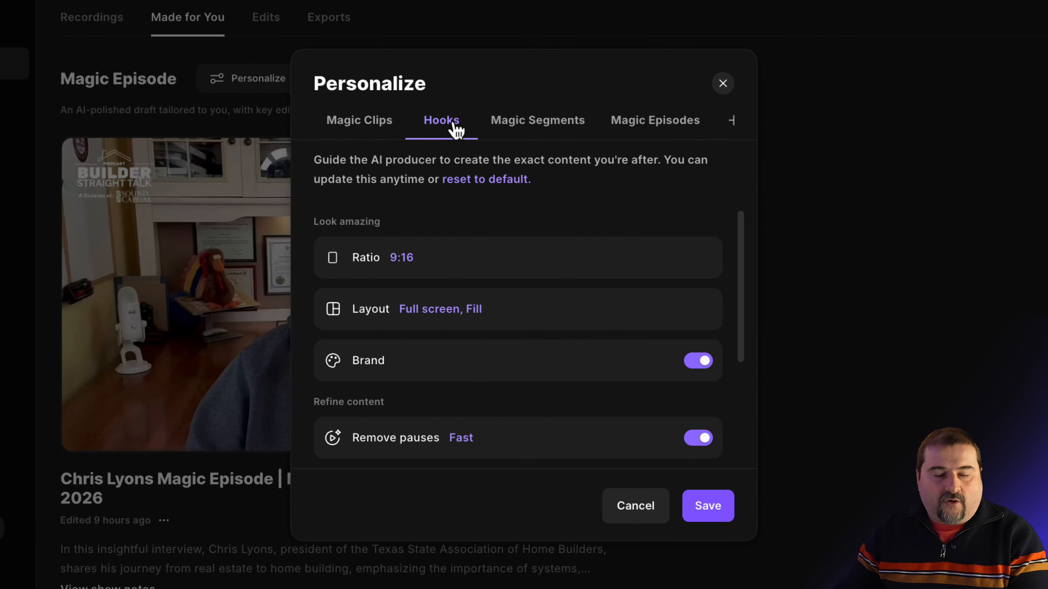
click(382, 128)
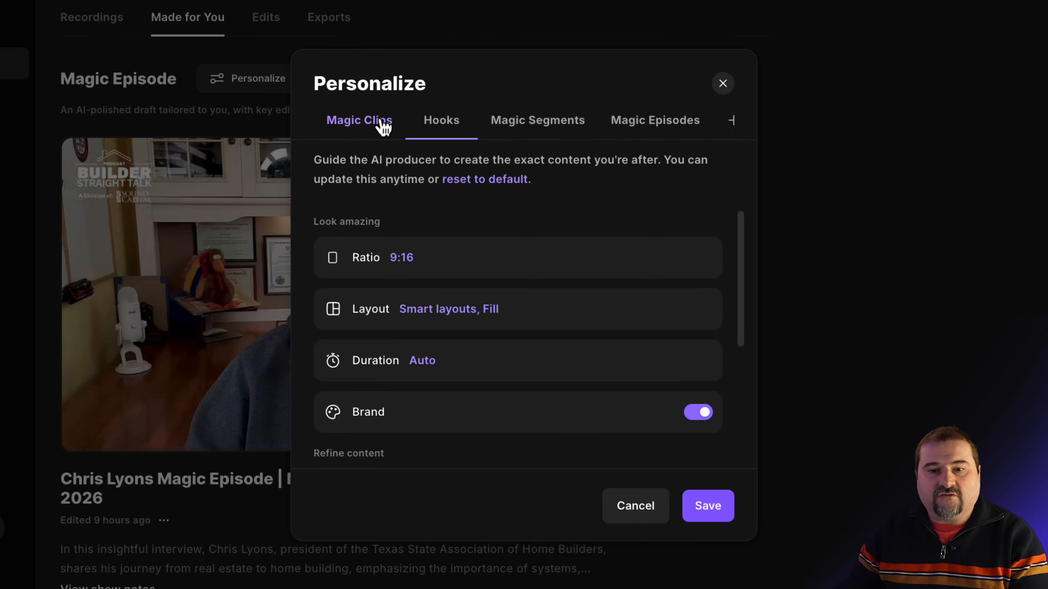
click(449, 131)
click(536, 131)
click(597, 131)
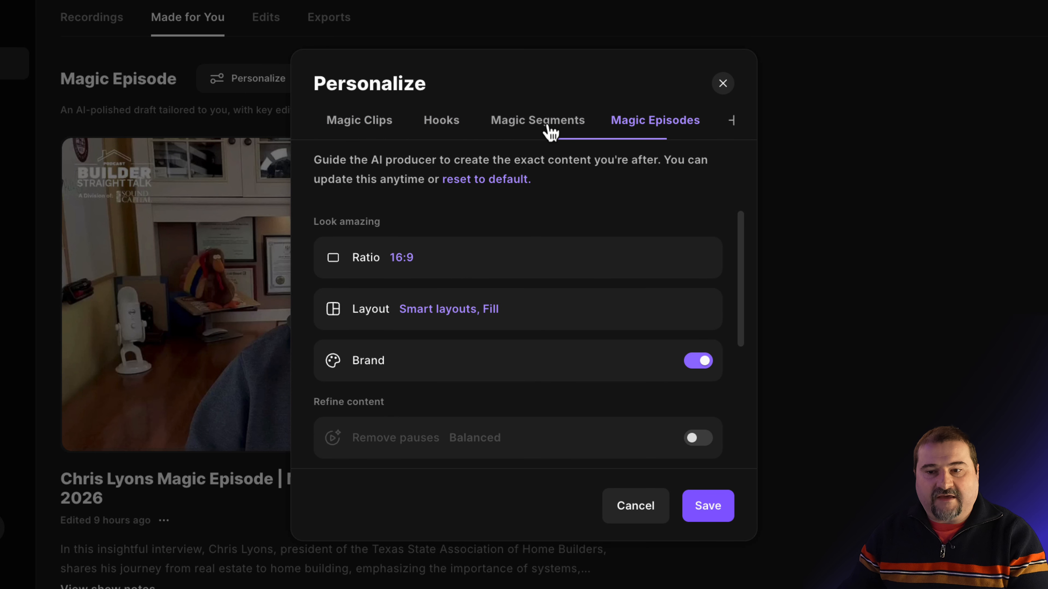
Set the Hooks ratio to 16:9 and choose the Full screen layout with Fill.
click(421, 133)
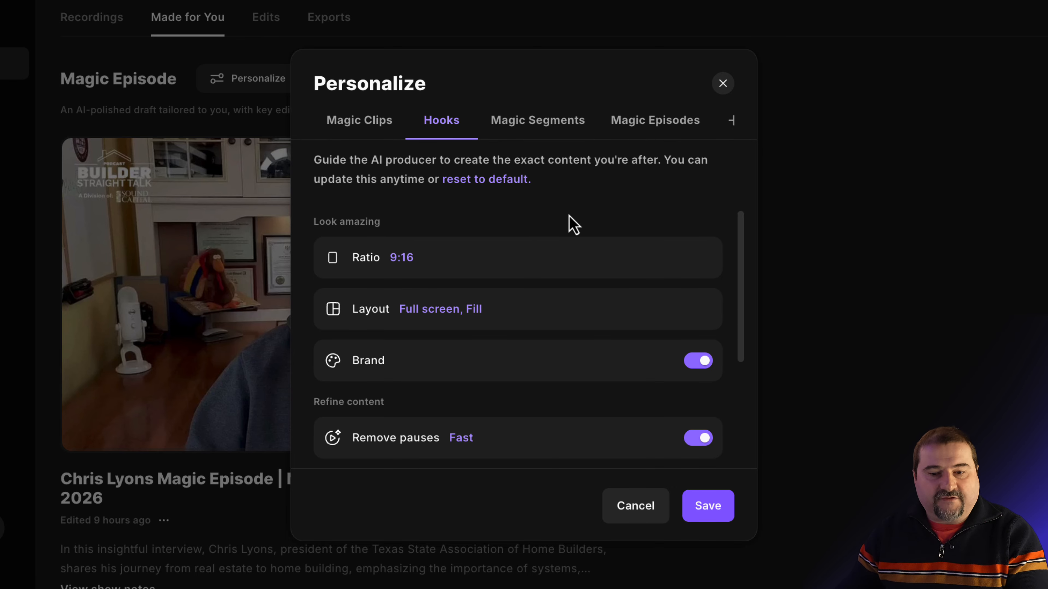
scroll(521, 242, down, 1)
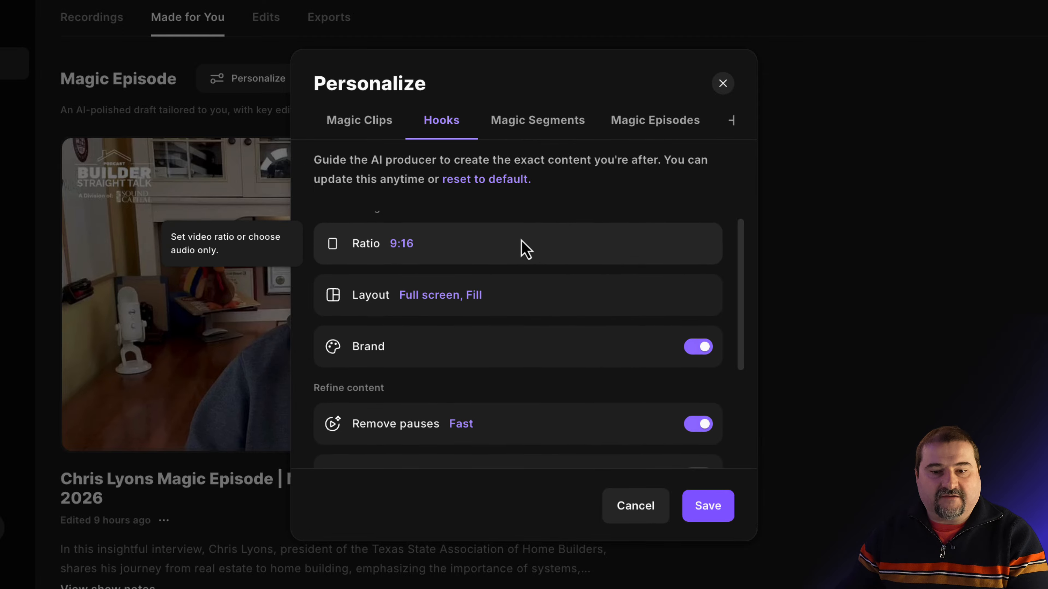
click(400, 247)
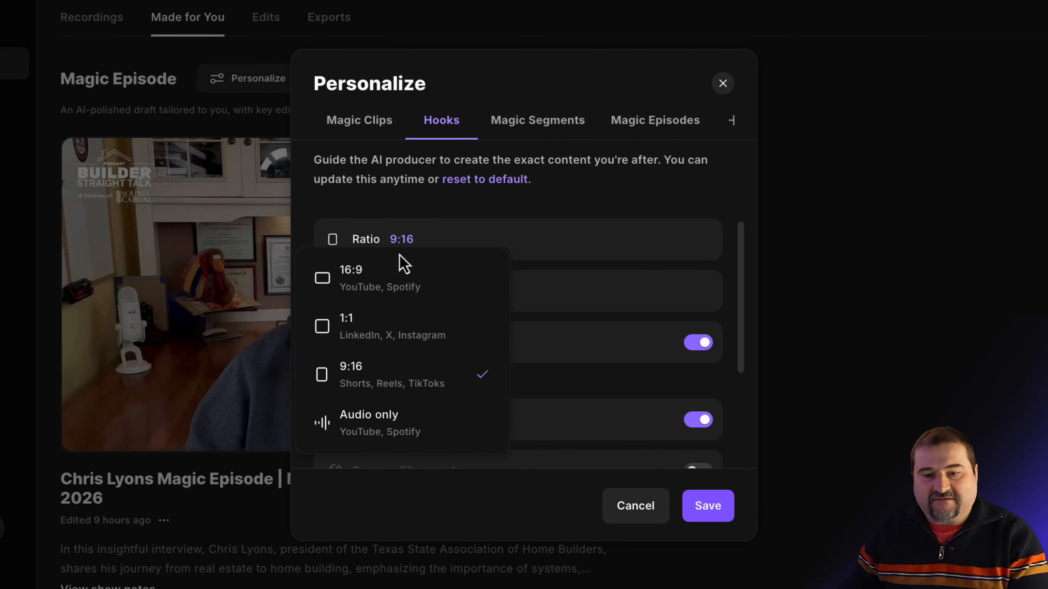
click(364, 286)
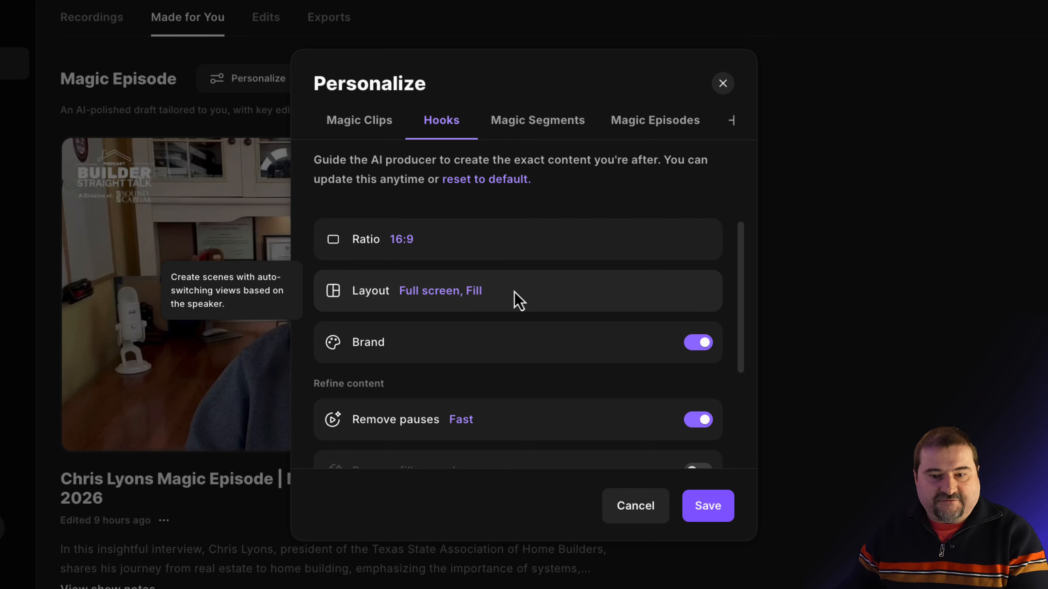
click(432, 297)
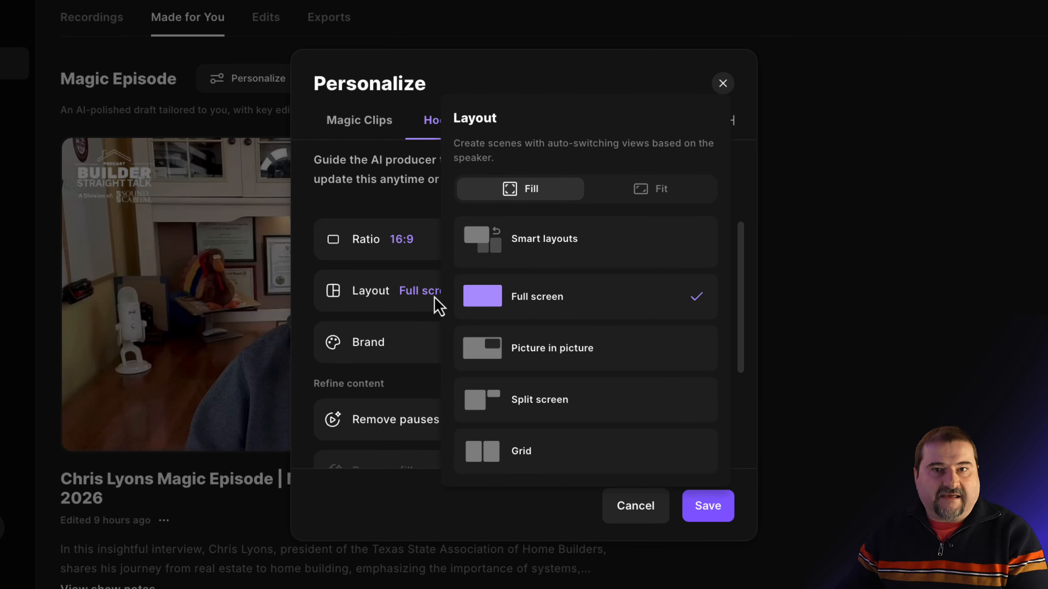
click(552, 307)
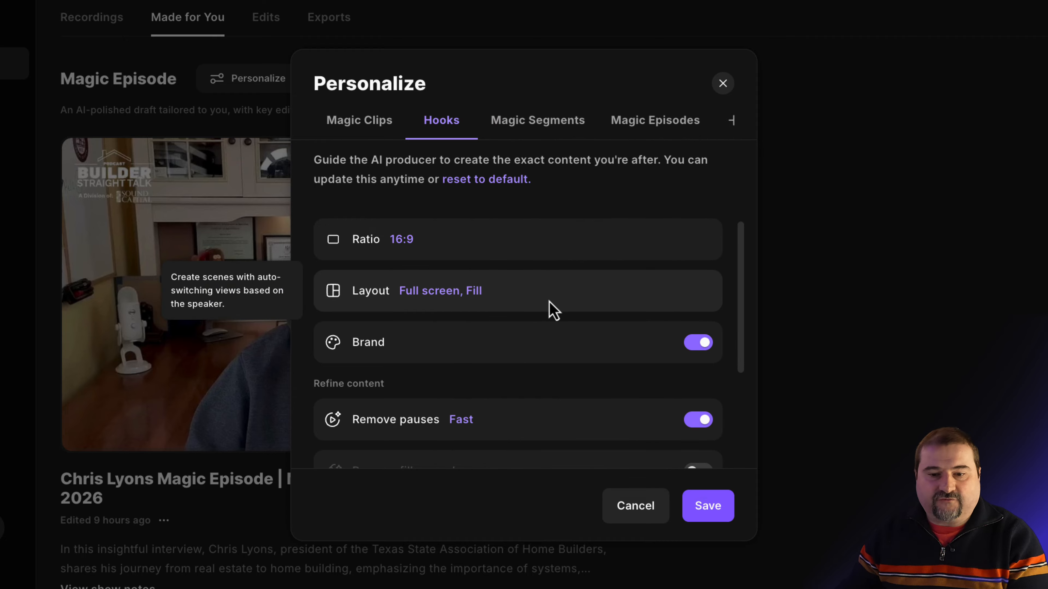
Turn off Brand for the Hooks.
scroll(552, 310, down, 1)
scroll(549, 303, down, 2)
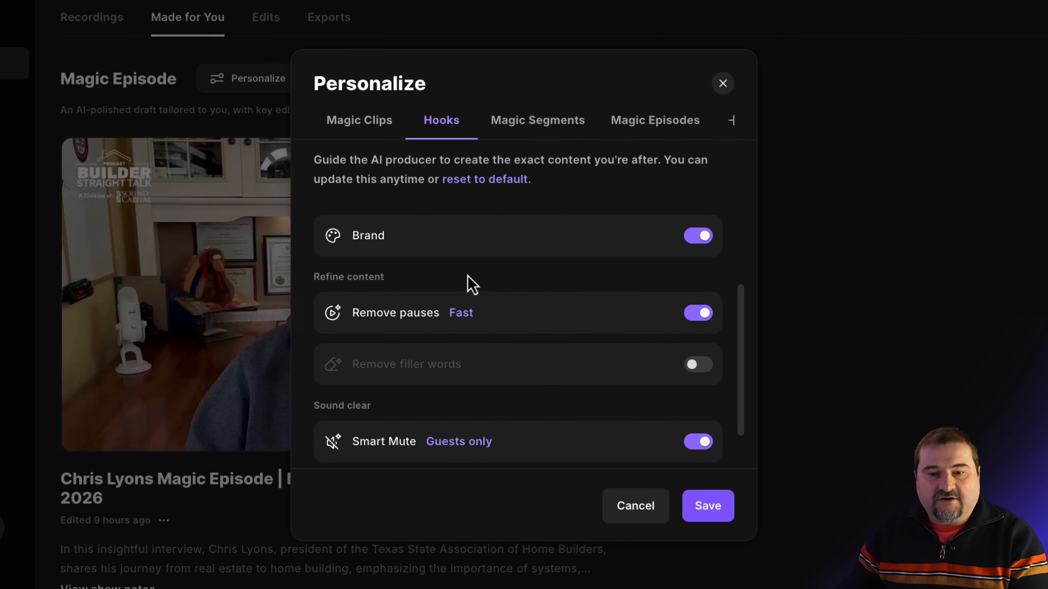
mouse_move(366, 247)
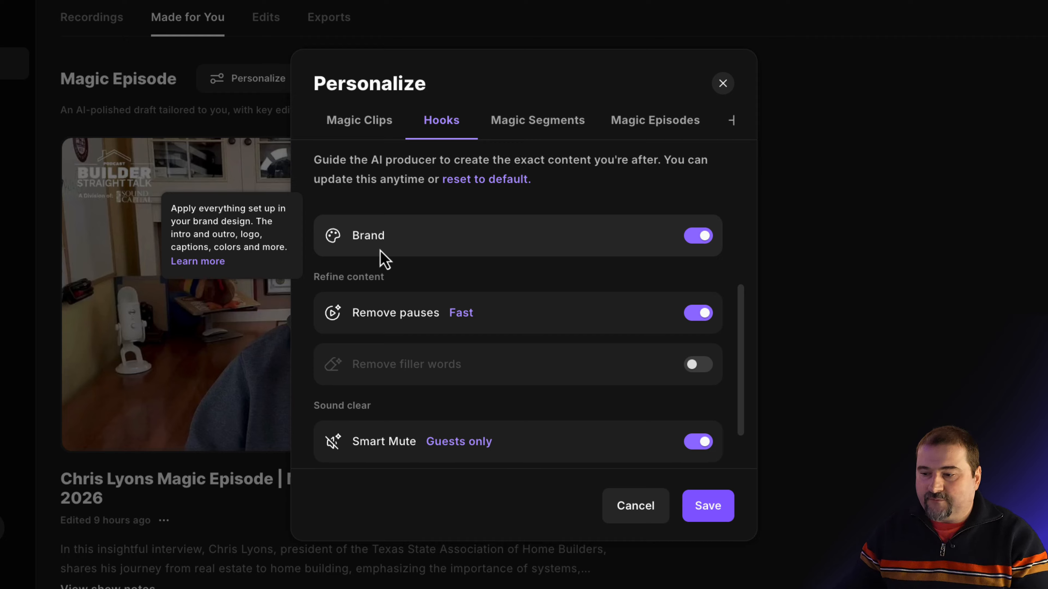
click(699, 238)
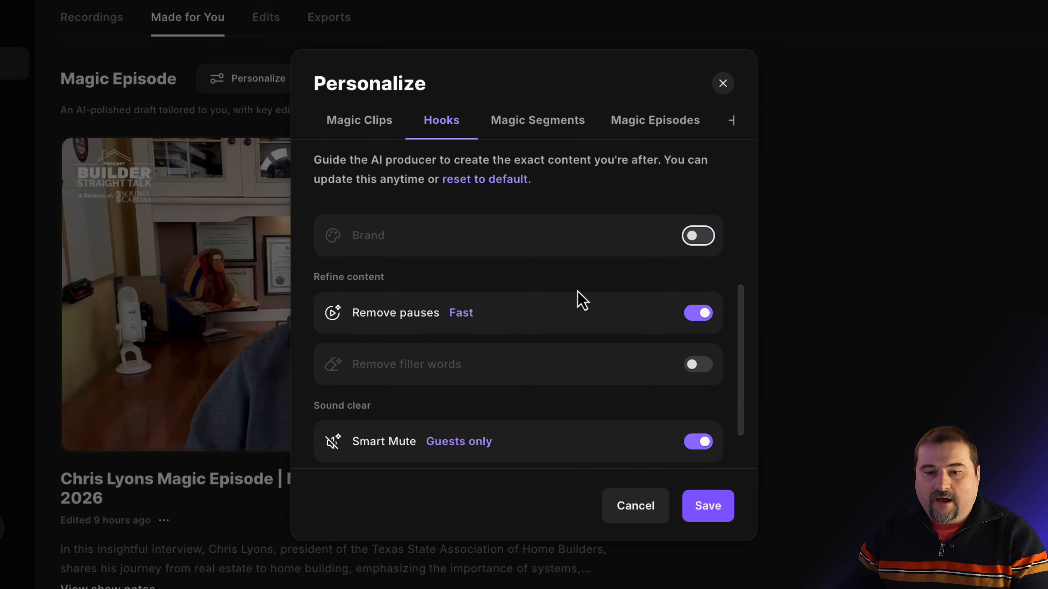
Set Remove pauses to Balanced for the Hooks and review the remaining filler-word and sound options.
mouse_move(386, 313)
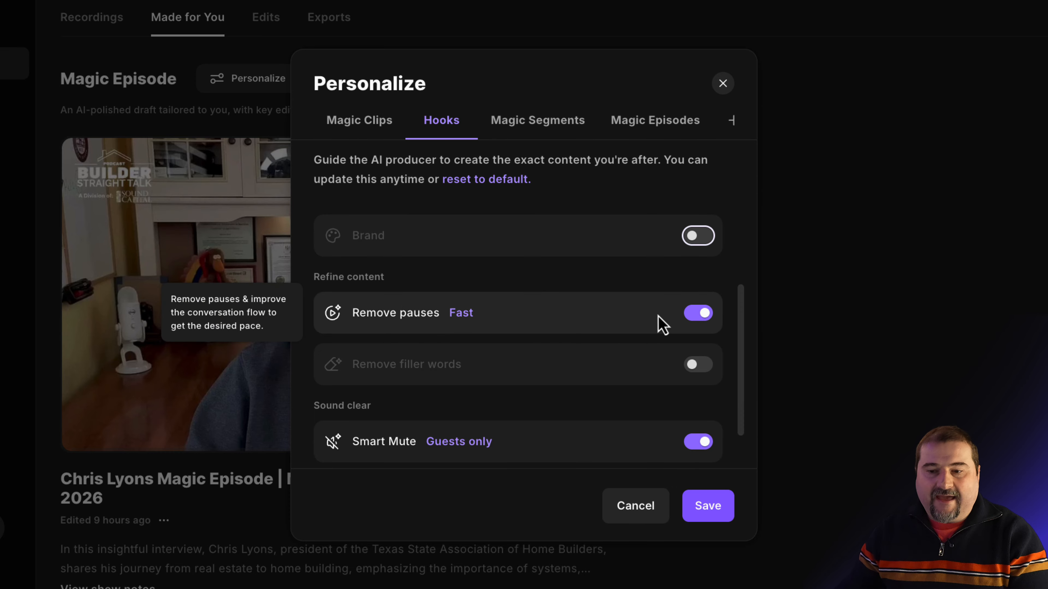
click(464, 318)
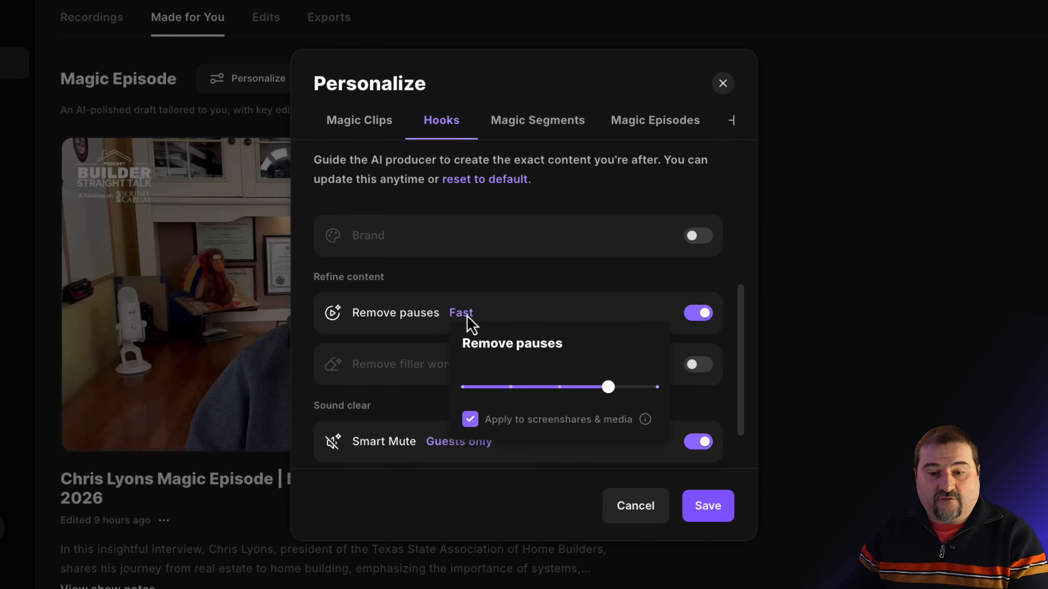
drag(607, 388, 560, 390)
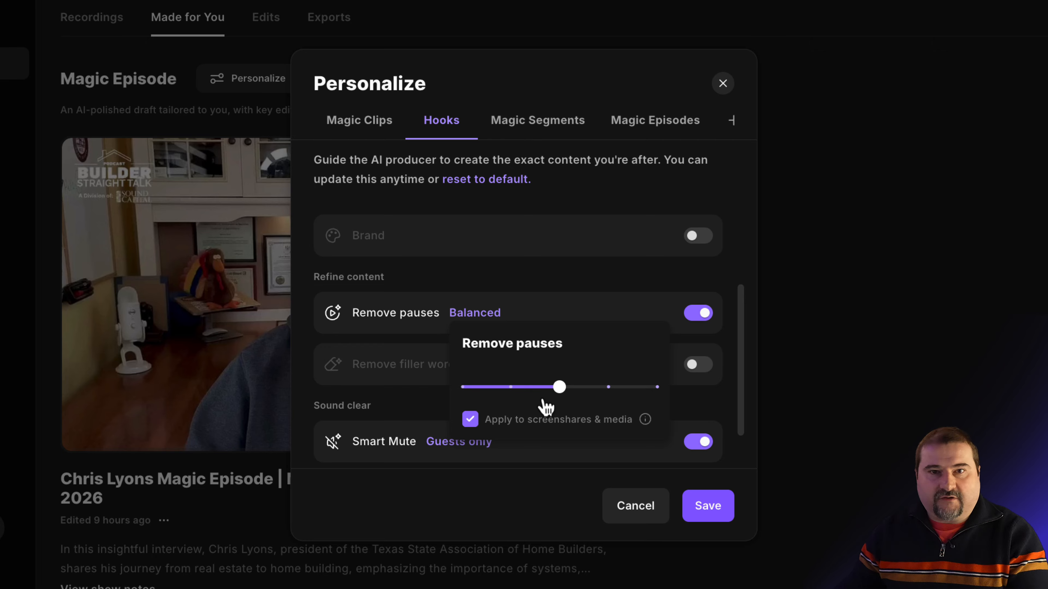
click(596, 290)
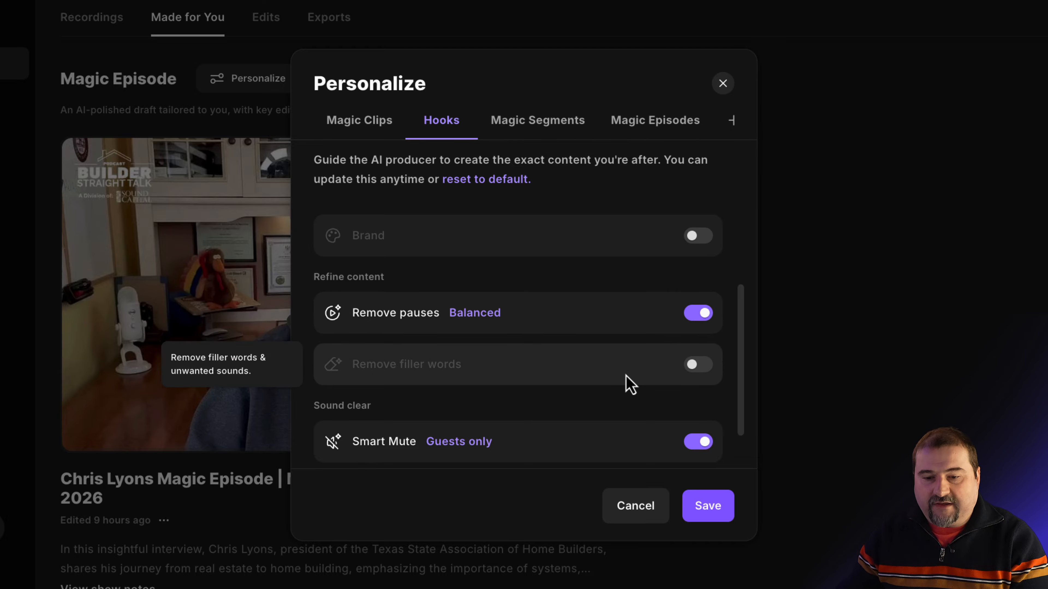
scroll(627, 381, down, 1)
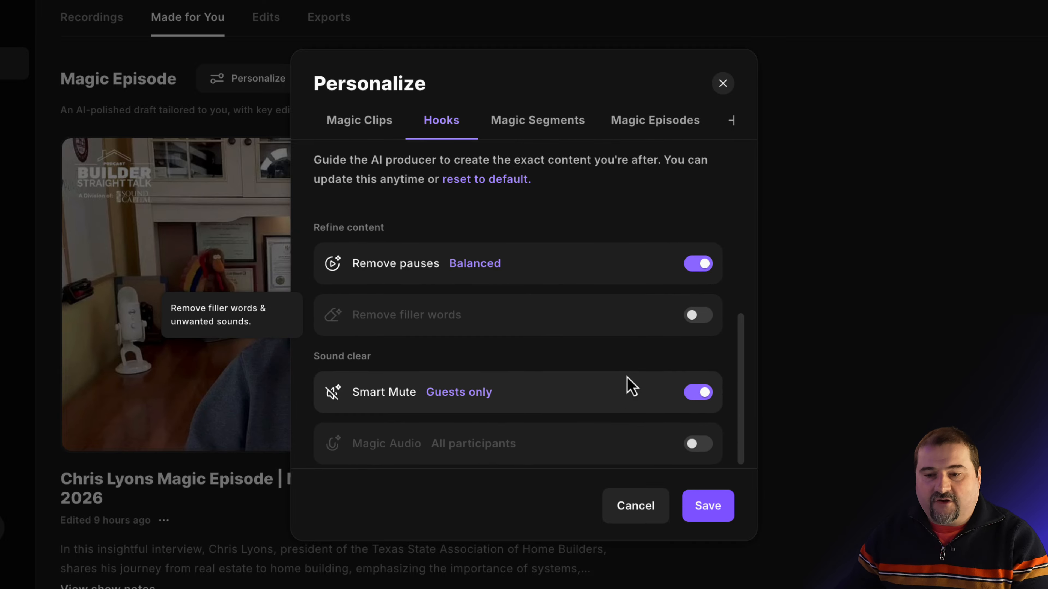
Review the Magic Clips layout options, including Smart layouts rhythm, speaker switching, full screen, split screen and grid, and leave without saving.
click(379, 131)
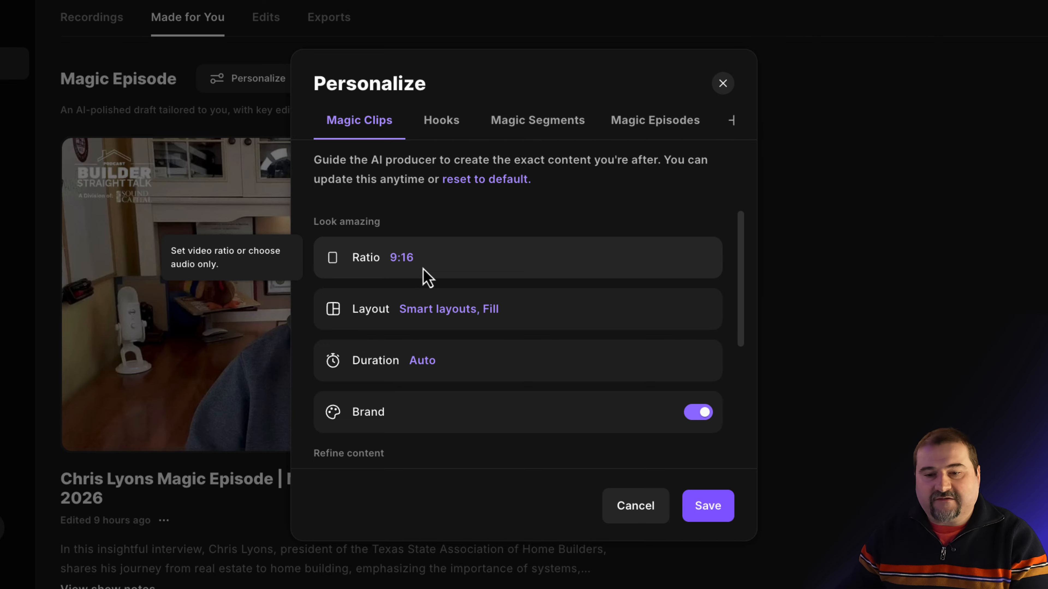
click(461, 319)
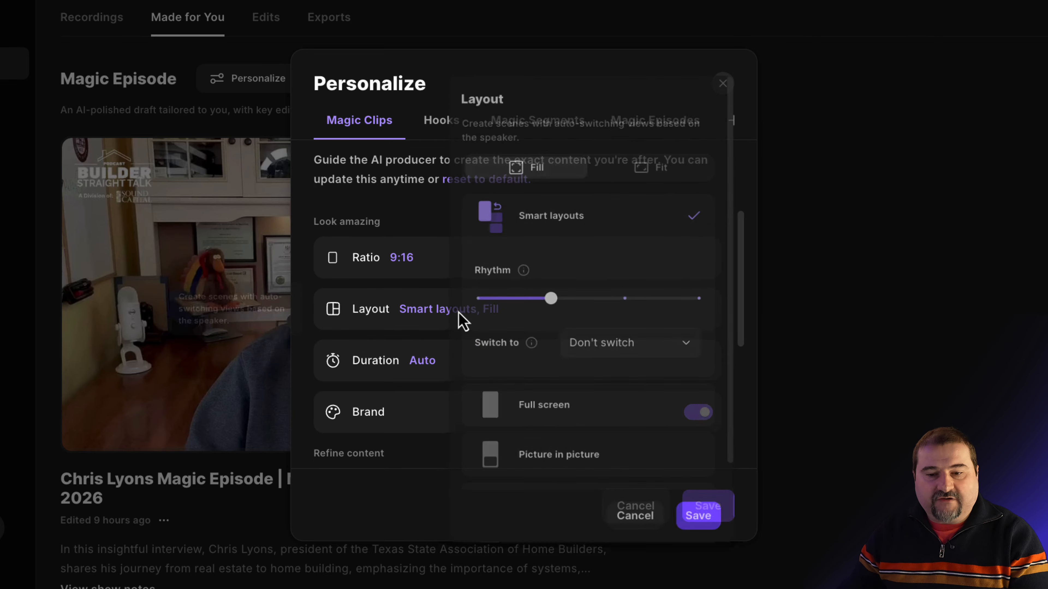
click(610, 352)
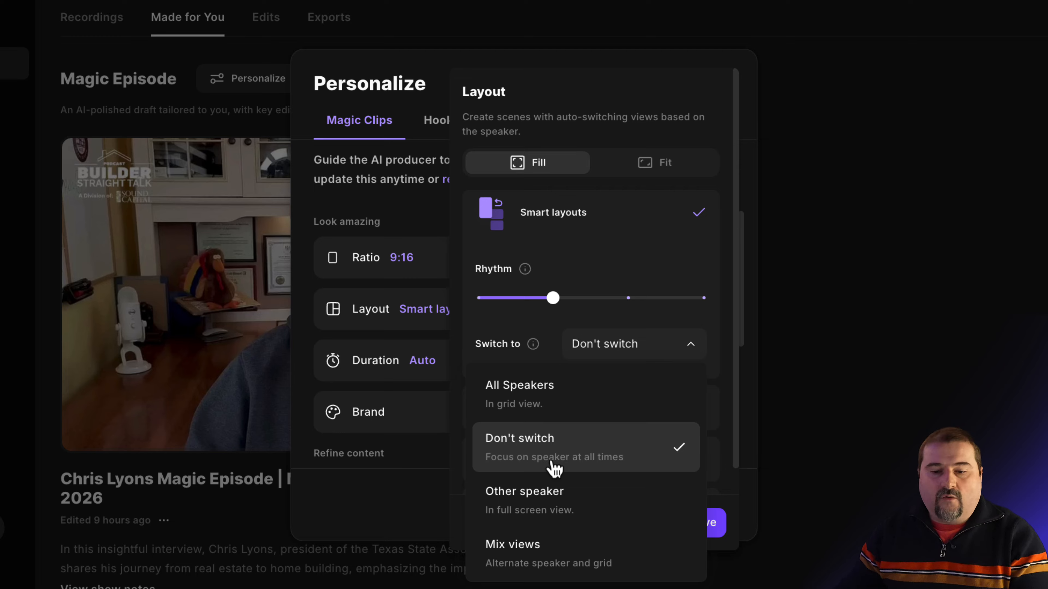
click(615, 251)
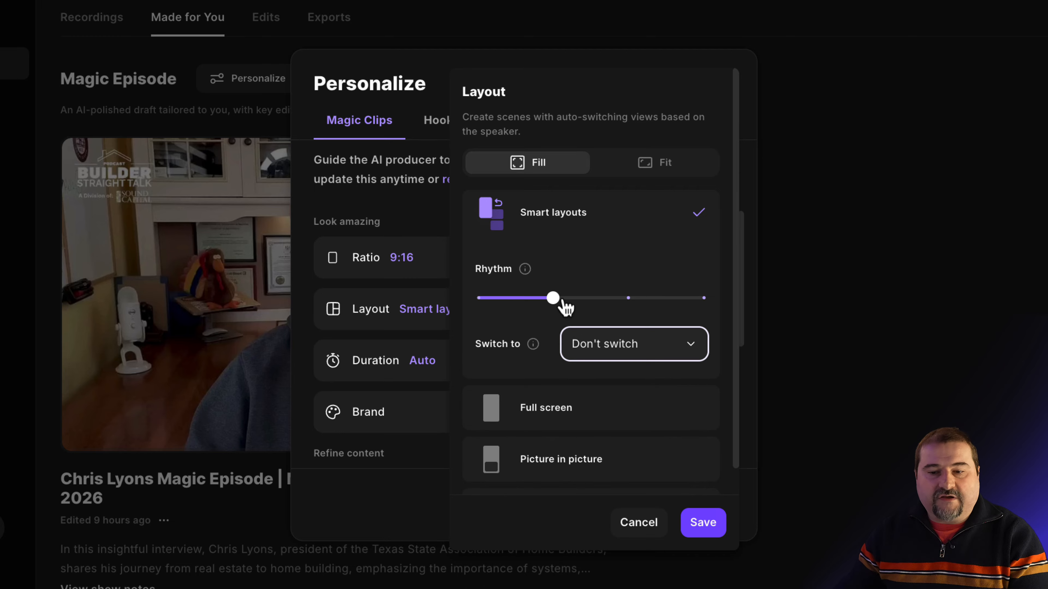
mouse_move(552, 298)
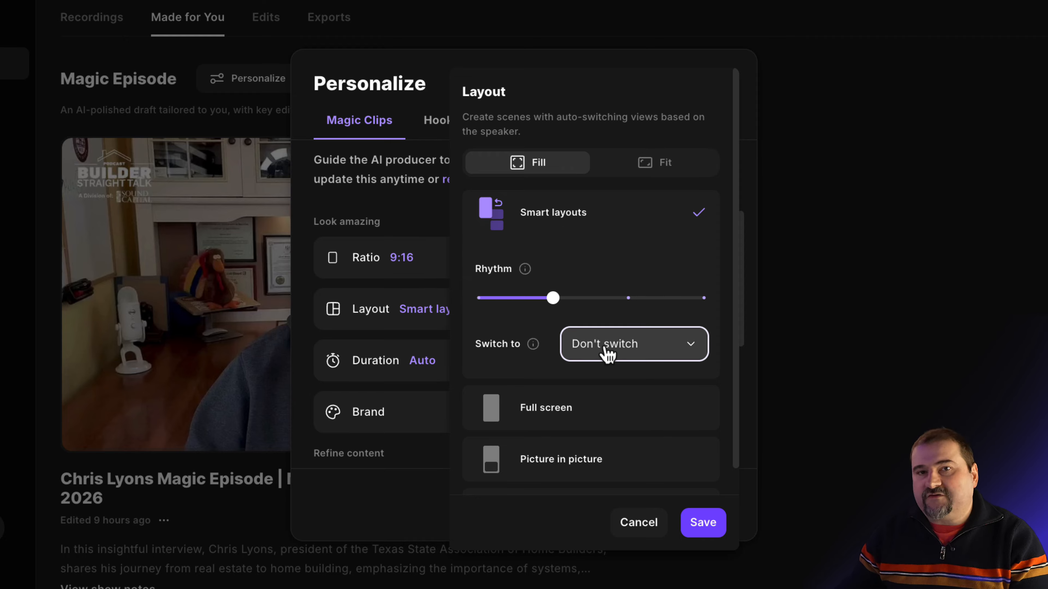
mouse_move(601, 415)
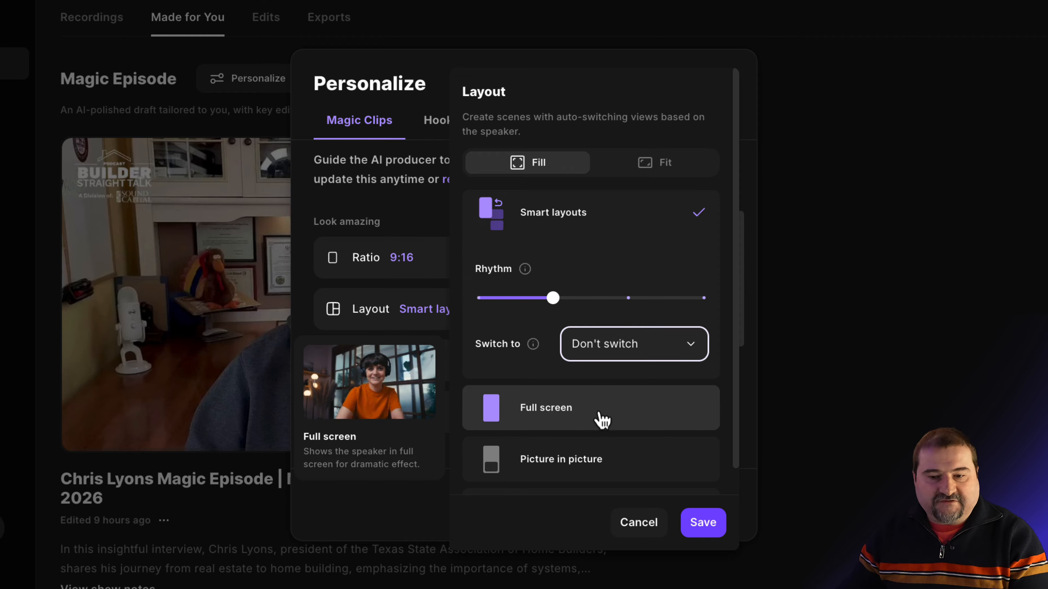
scroll(603, 417, down, 3)
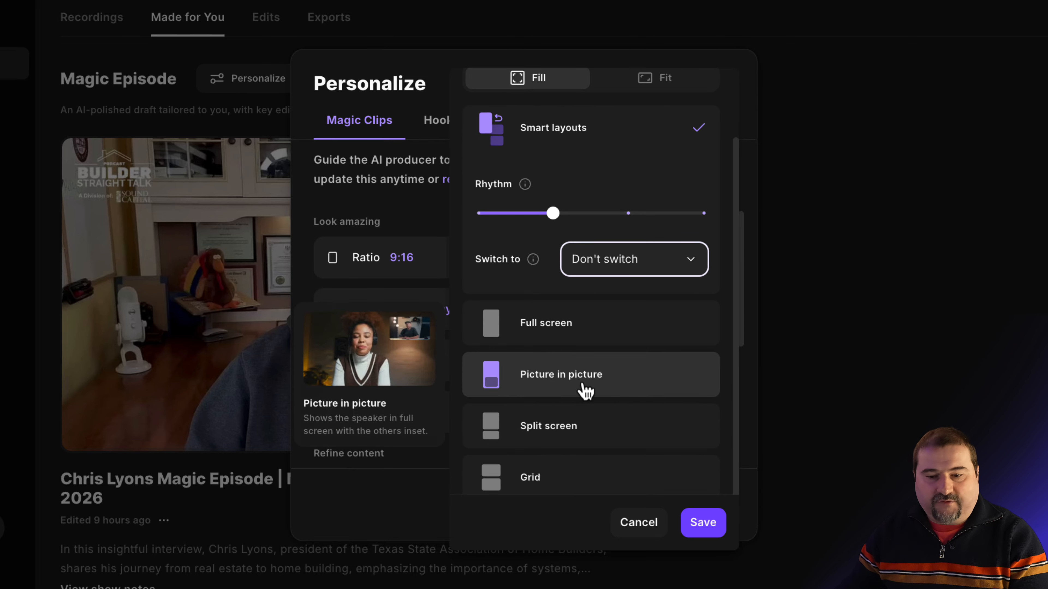
scroll(602, 429, down, 1)
mouse_move(578, 464)
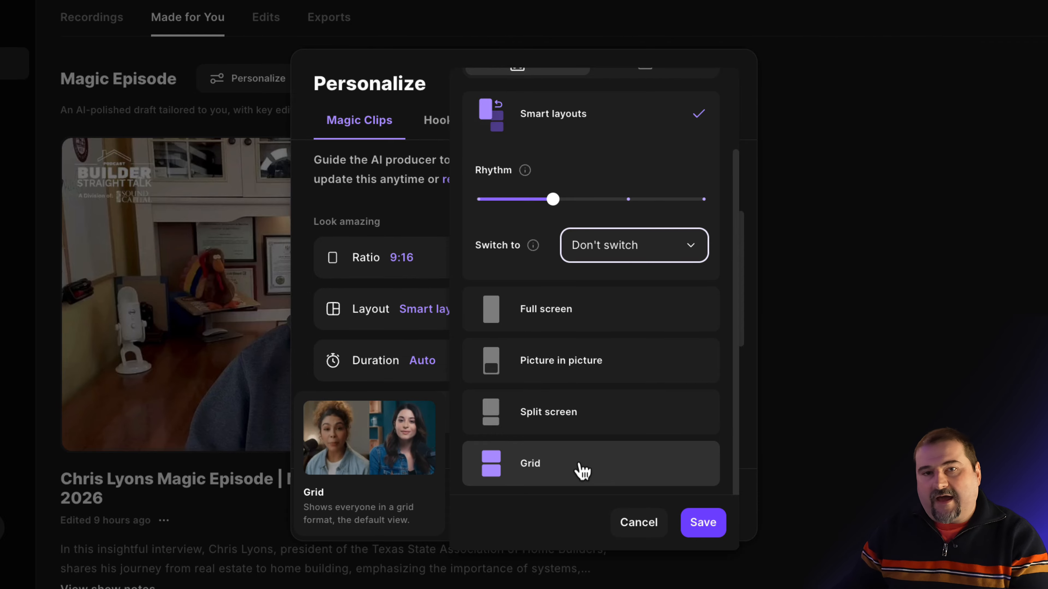
scroll(582, 470, up, 3)
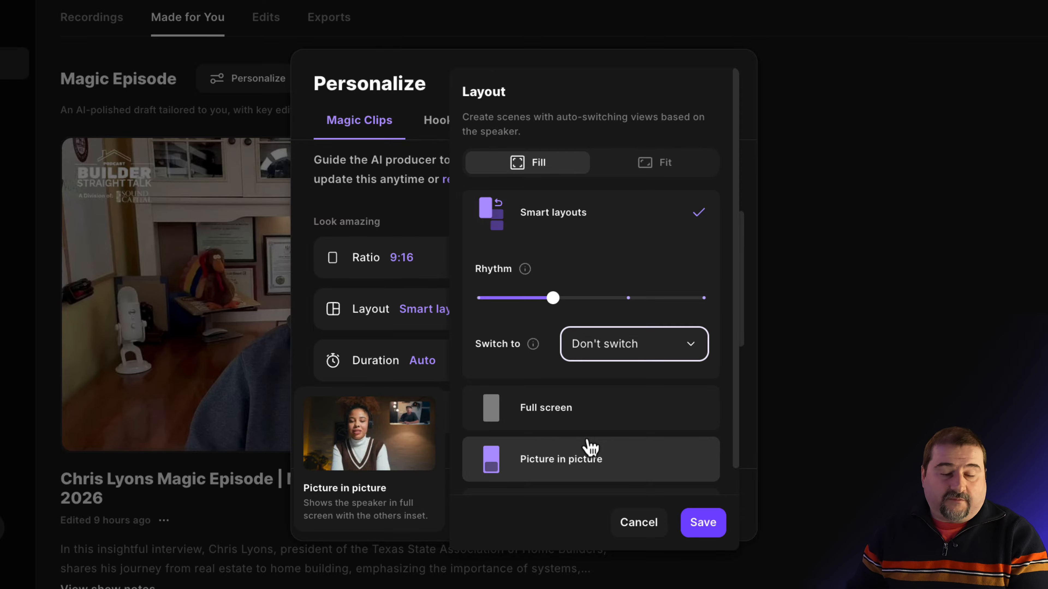
scroll(627, 407, down, 3)
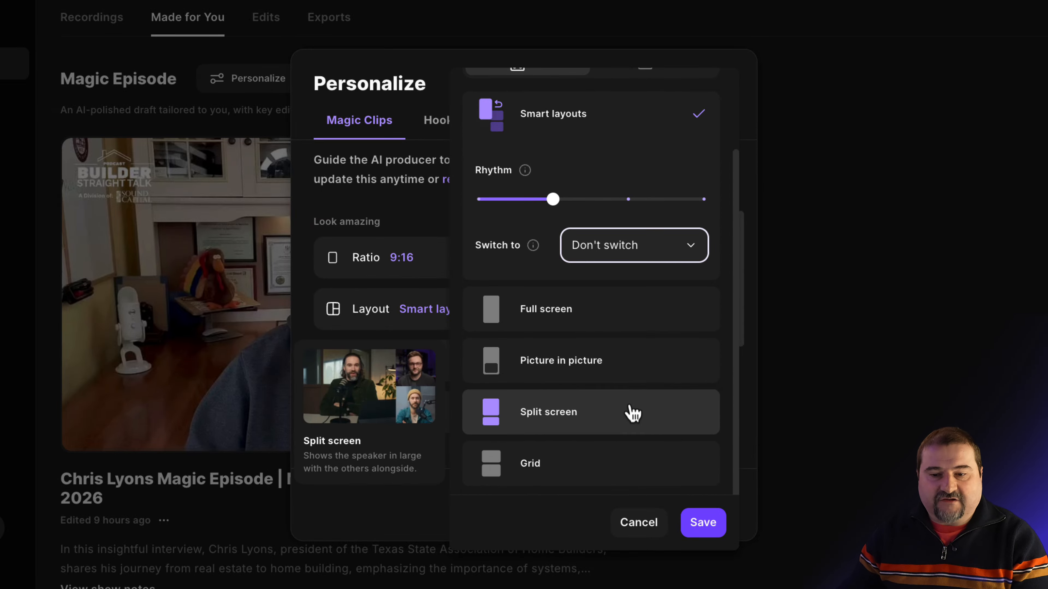
click(639, 522)
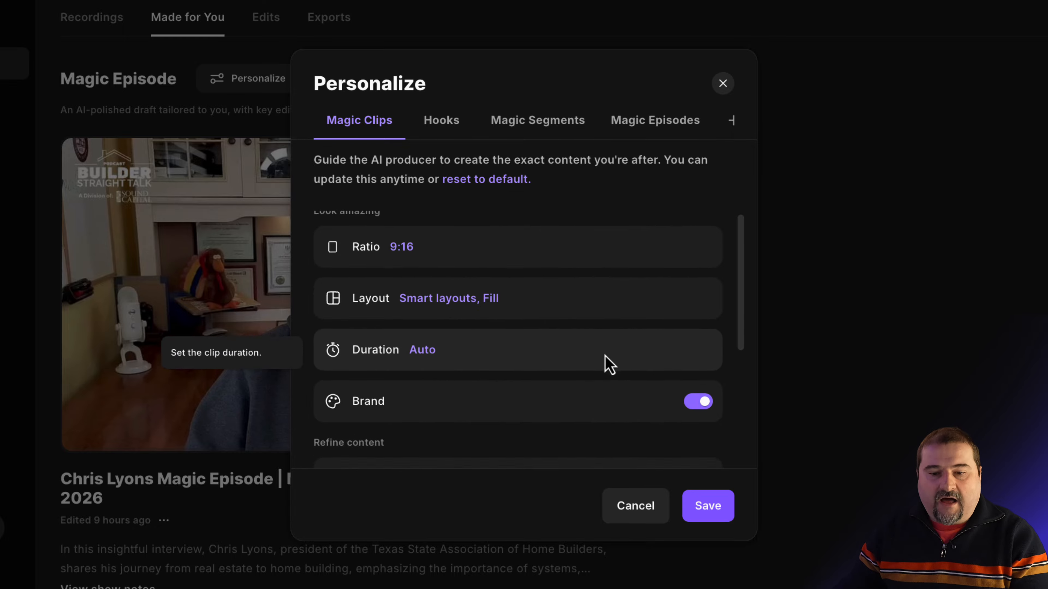
Set the Magic Clips duration to 1 - 1.5 min.
scroll(606, 364, down, 3)
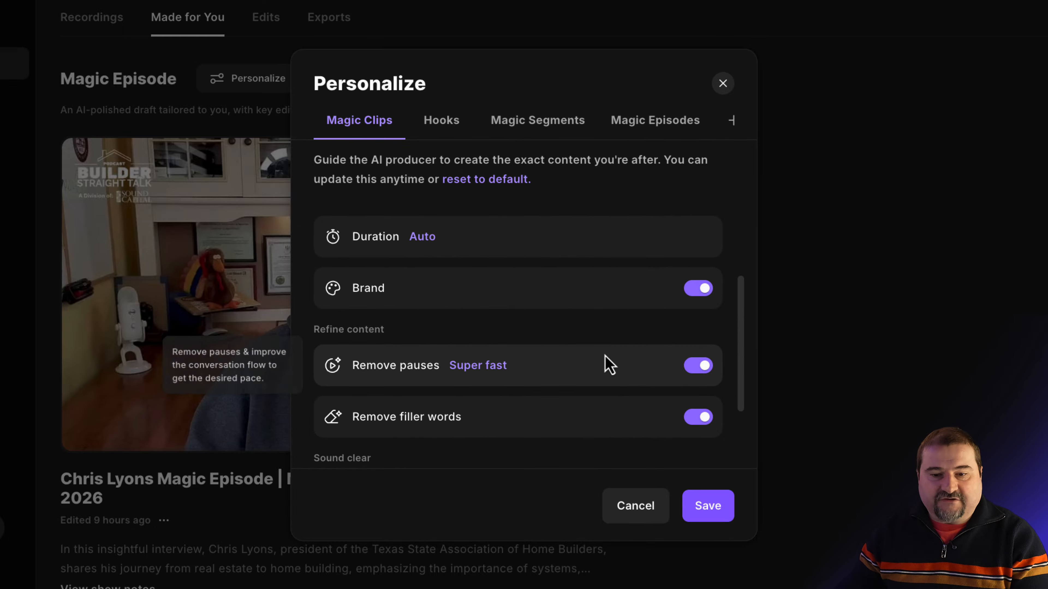
click(428, 243)
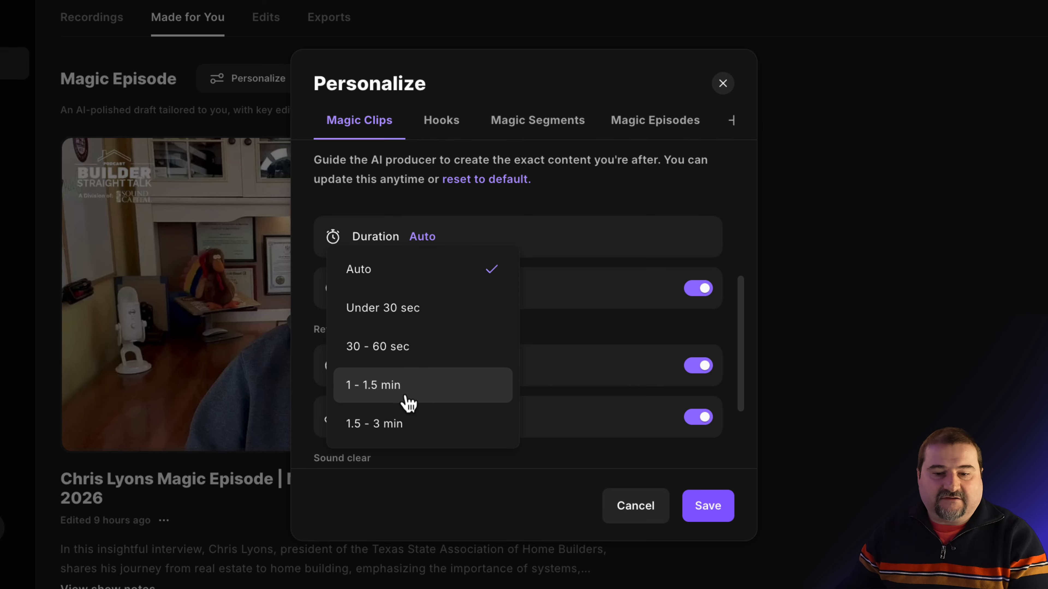
click(381, 399)
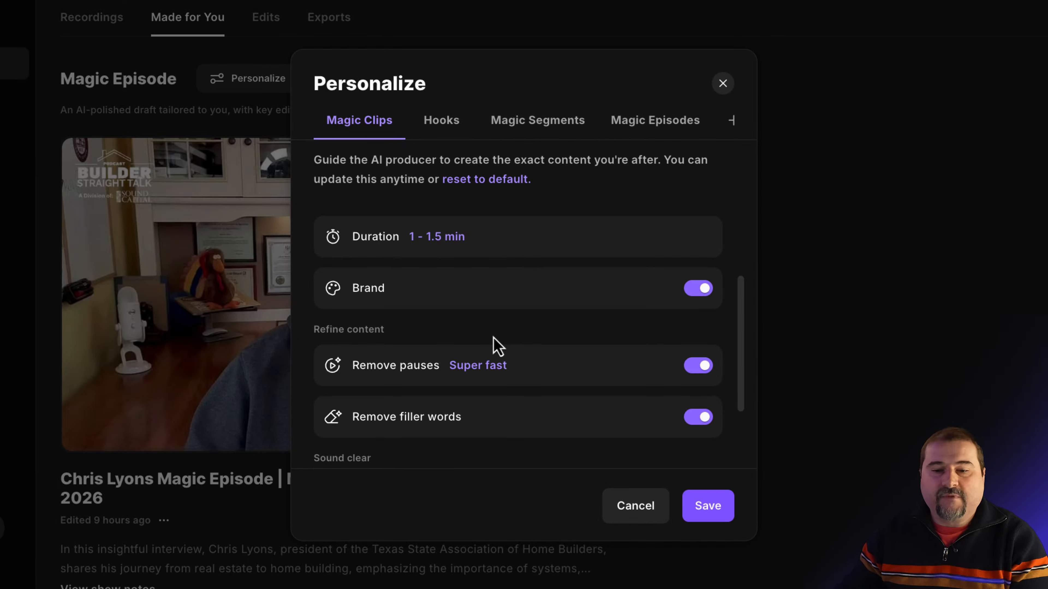
Turn off Remove pauses for the Magic Clips and review the filler-word and sound options.
mouse_move(420, 385)
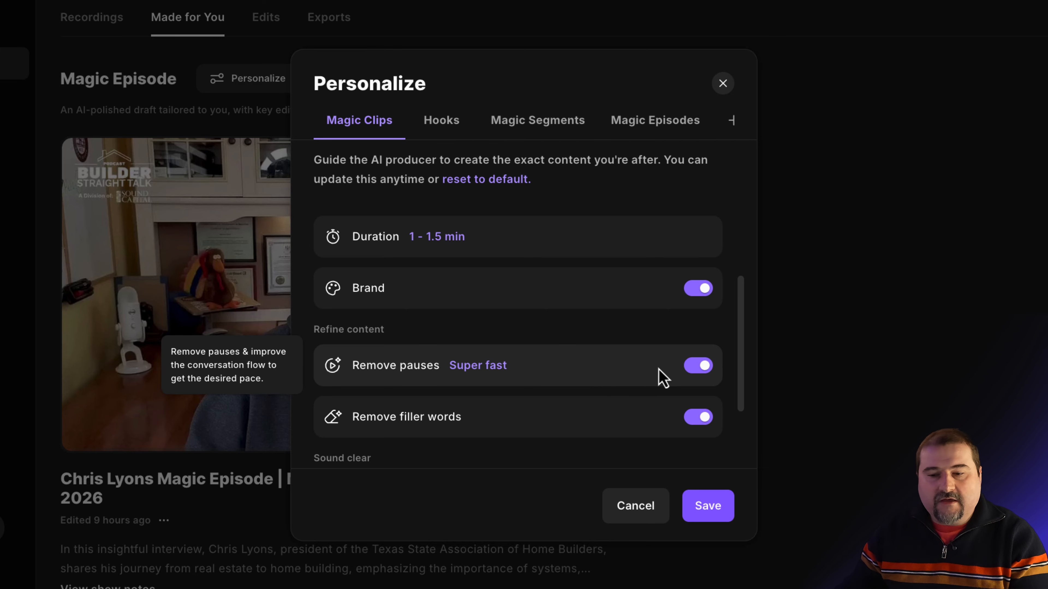
click(696, 368)
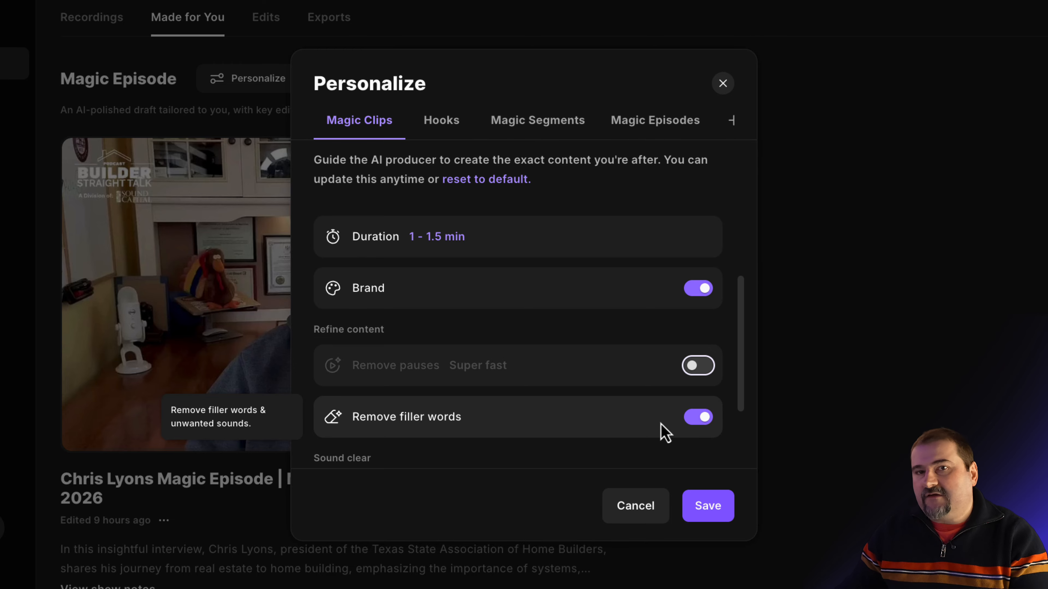
scroll(661, 429, down, 3)
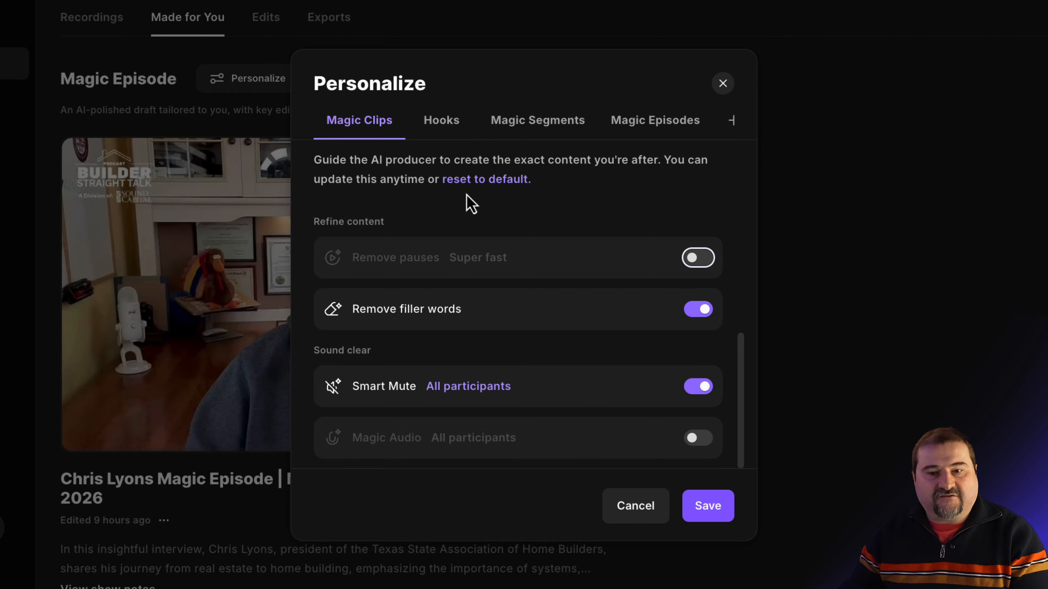
Review the Hooks, Magic Segments and Magic Episodes options and the custom workflow request form, and close Personalize without saving.
click(449, 136)
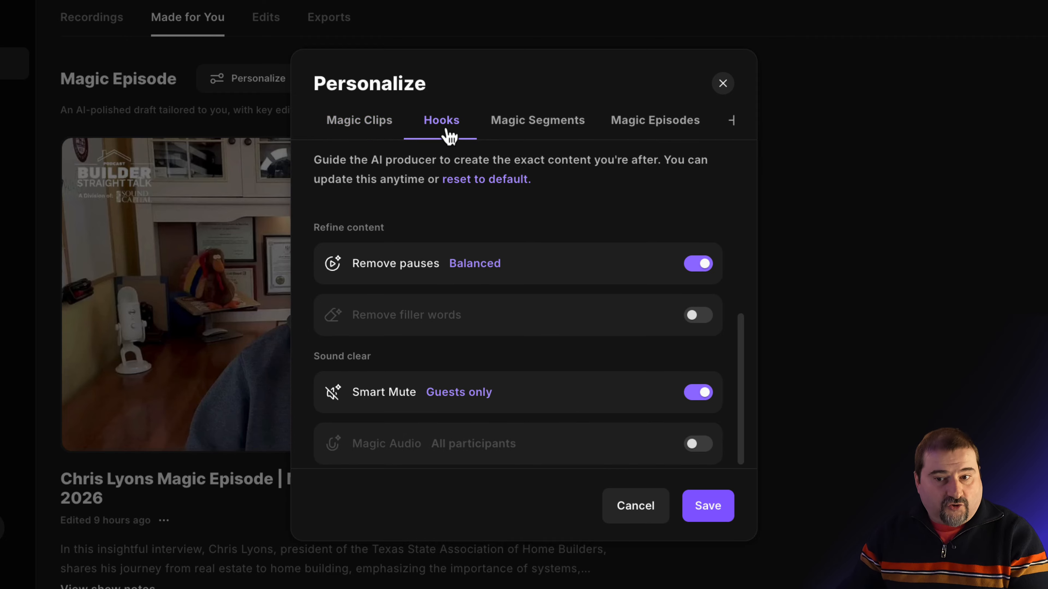
click(524, 132)
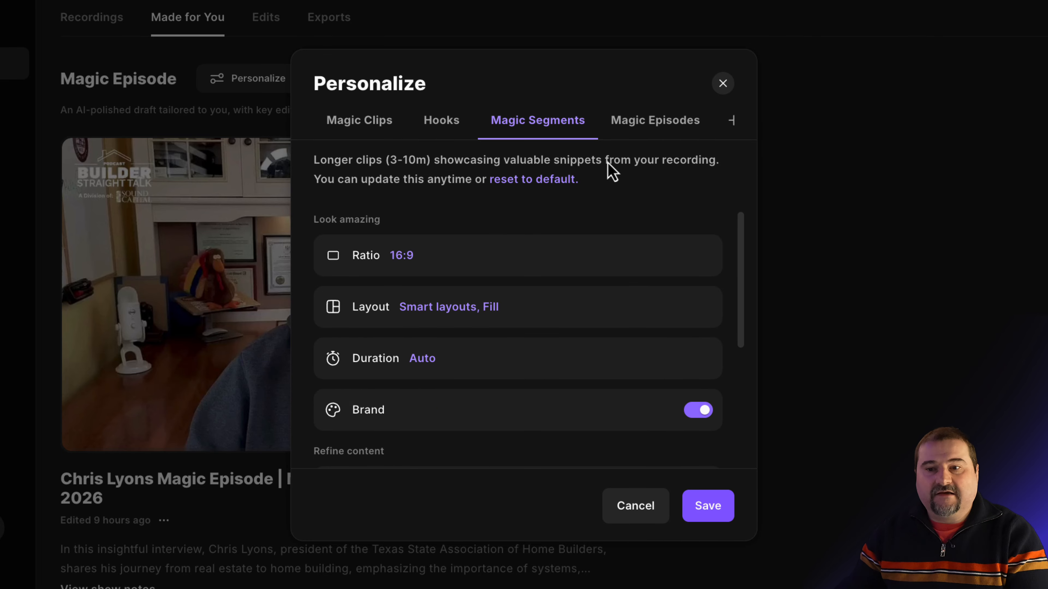
click(638, 129)
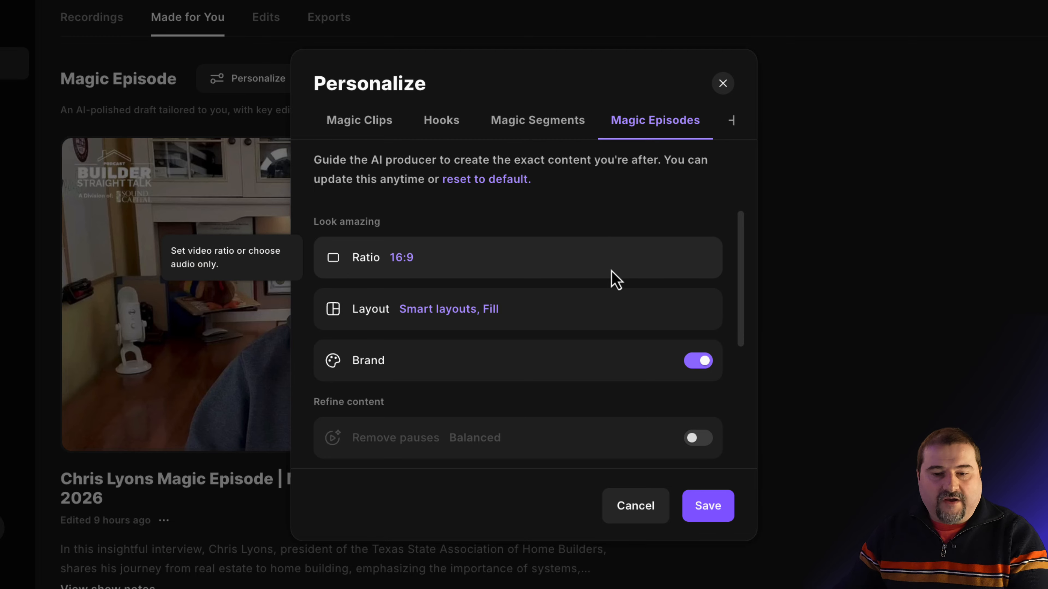
scroll(619, 293, down, 1)
scroll(619, 293, down, 5)
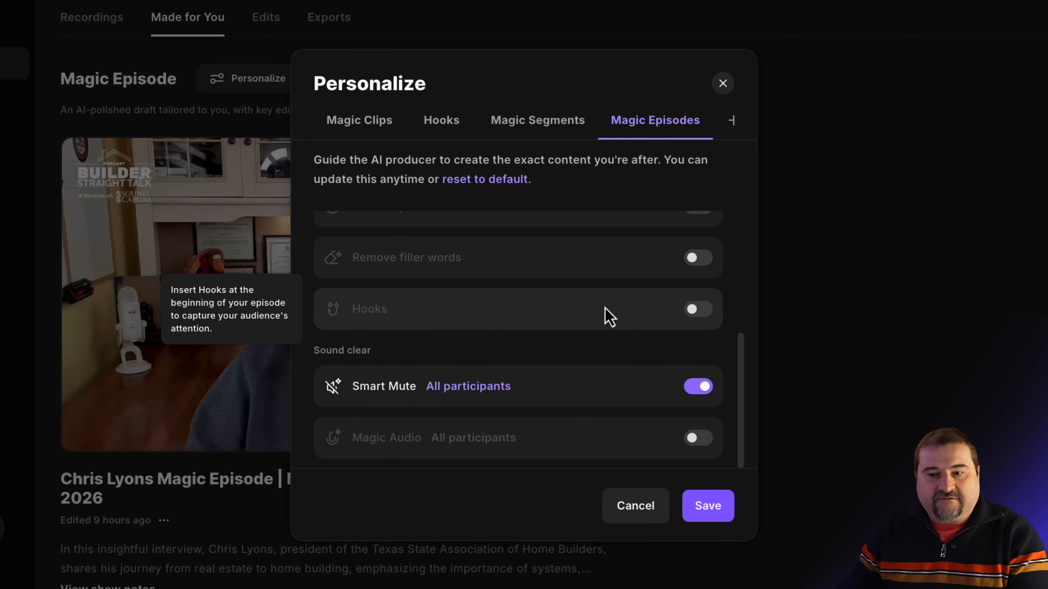
scroll(608, 290, up, 6)
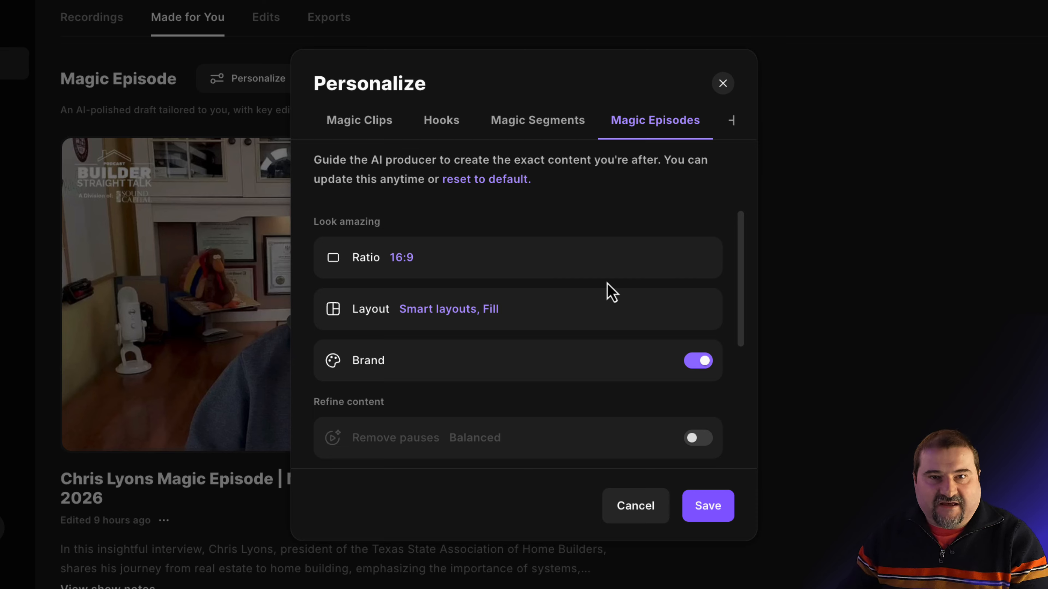
click(717, 129)
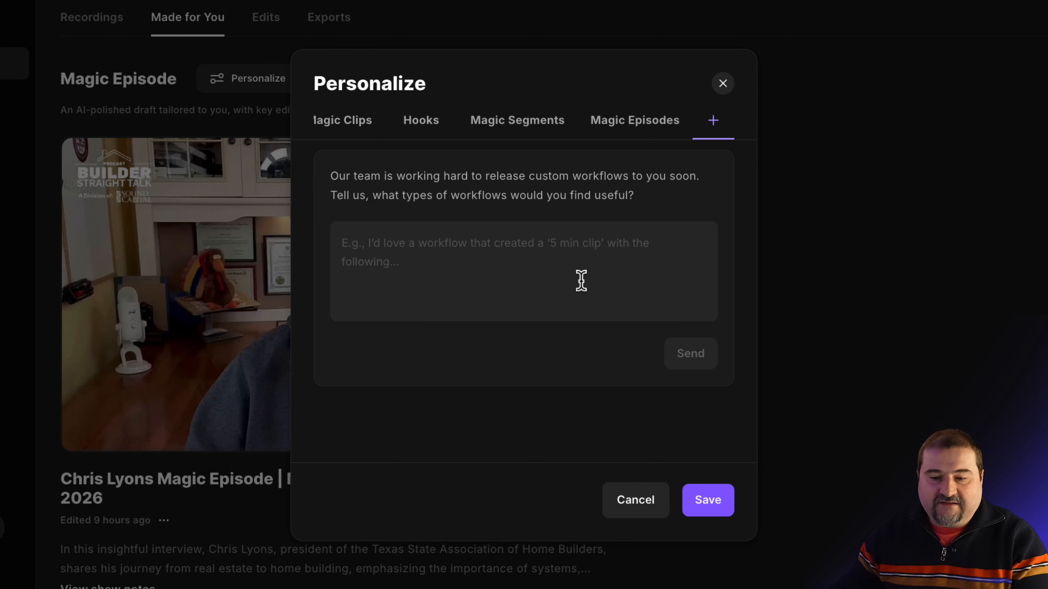
click(639, 501)
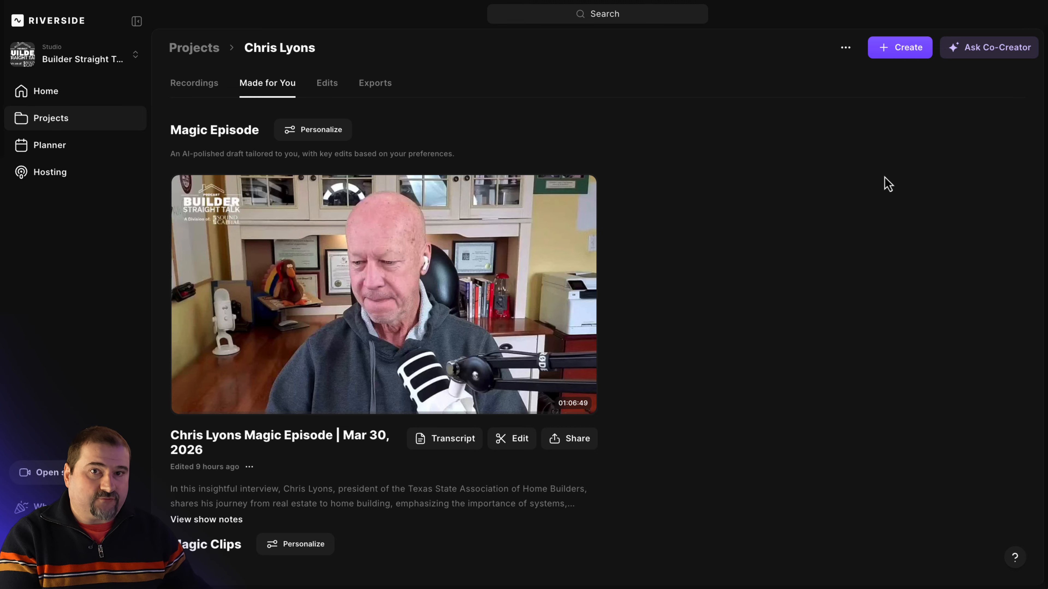
Open Co-Creator and have it generate a Magic clip from its suggestions.
click(962, 58)
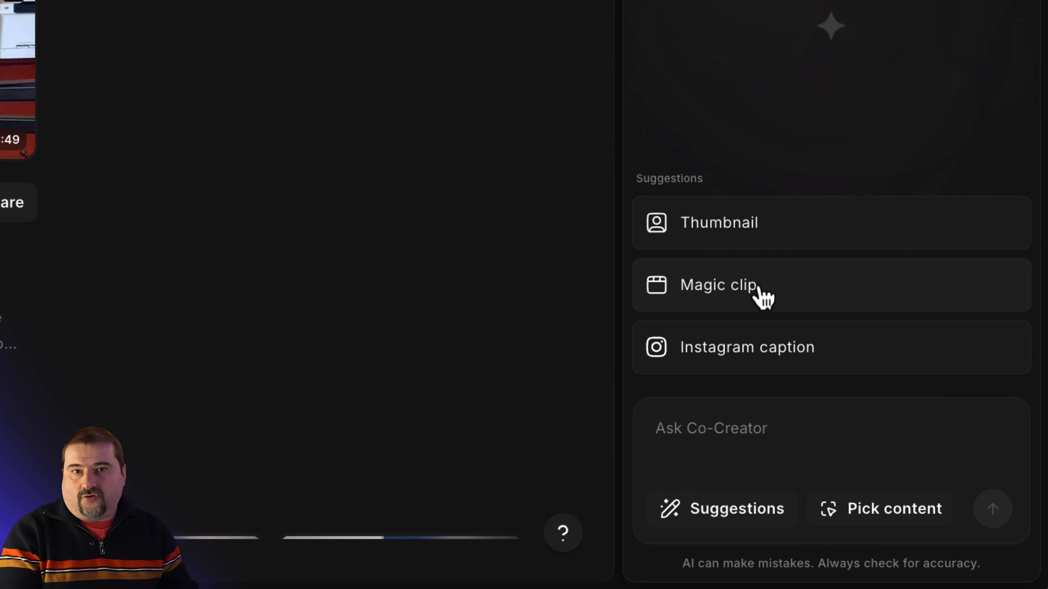
click(729, 300)
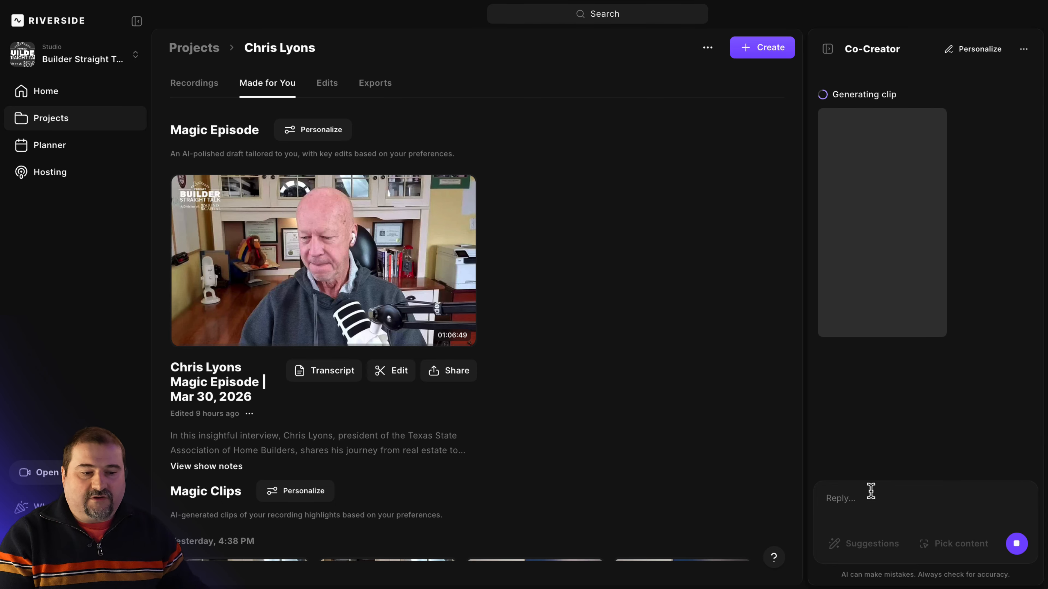
click(862, 499)
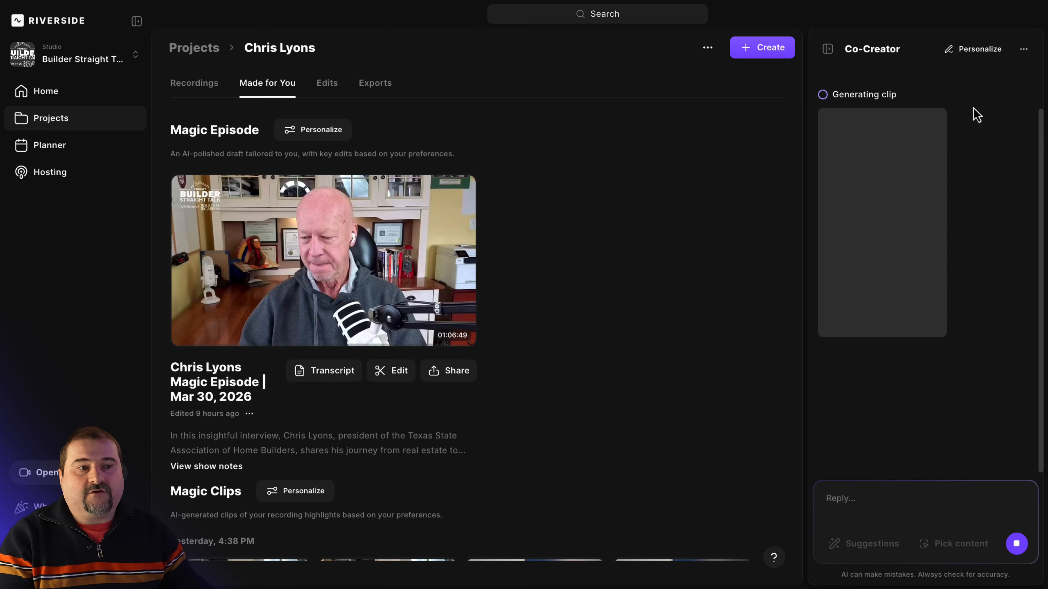
Open Co-Creator's personalization and describe the show as Builder Straight Talk, including the host's name, about builders, for builders, with builders.
click(975, 60)
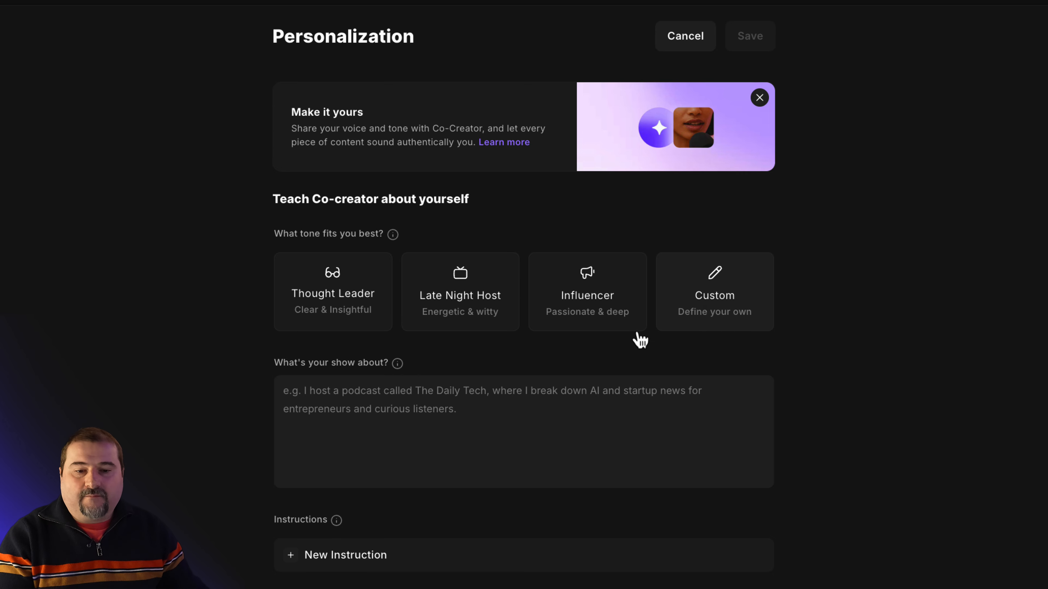
click(377, 398)
click(397, 364)
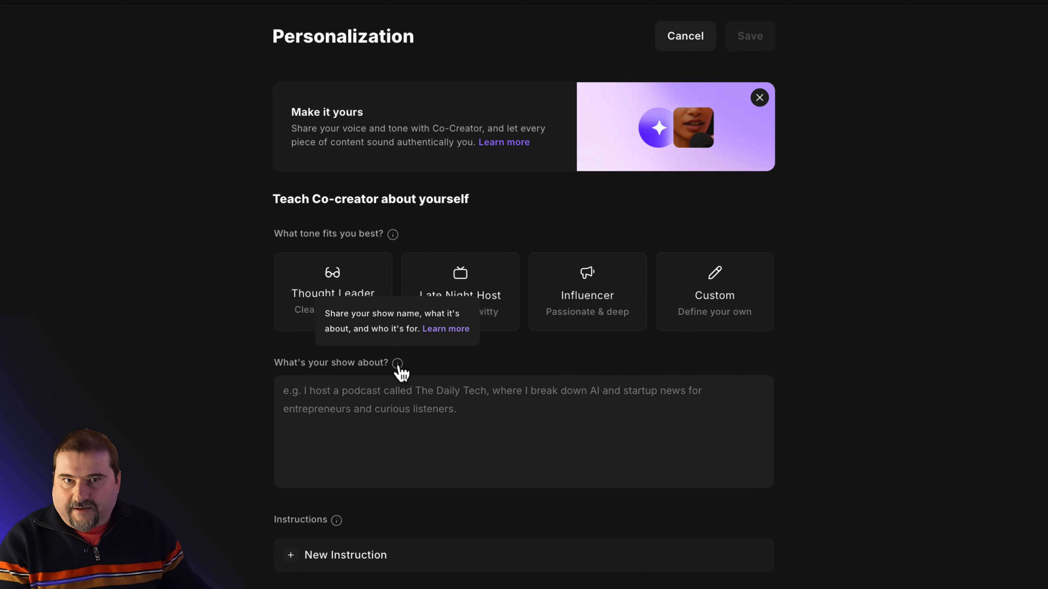
click(407, 397)
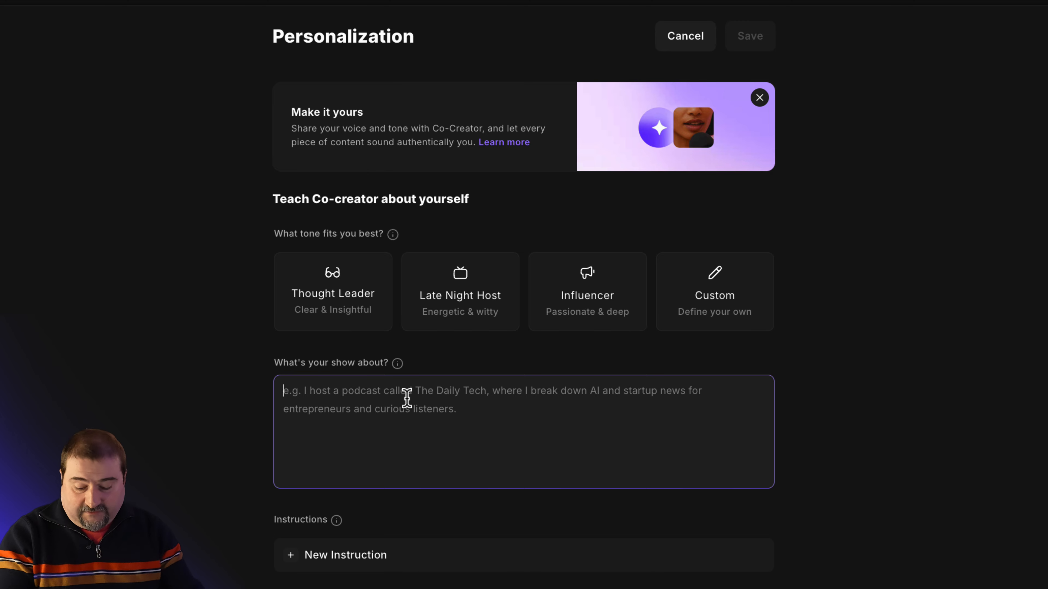
text(The show name is)
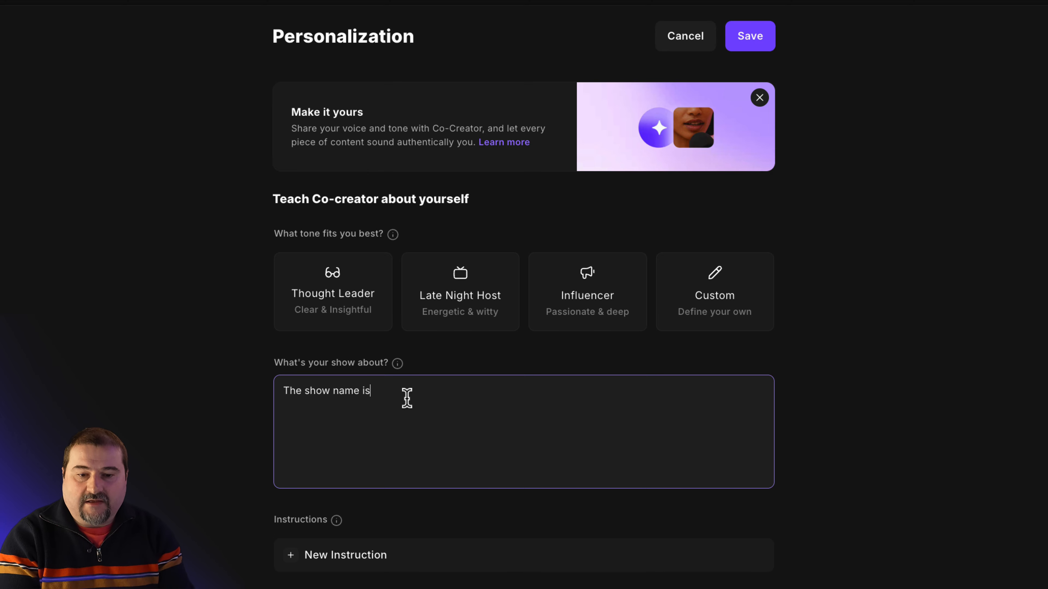
text( Builder Straight )
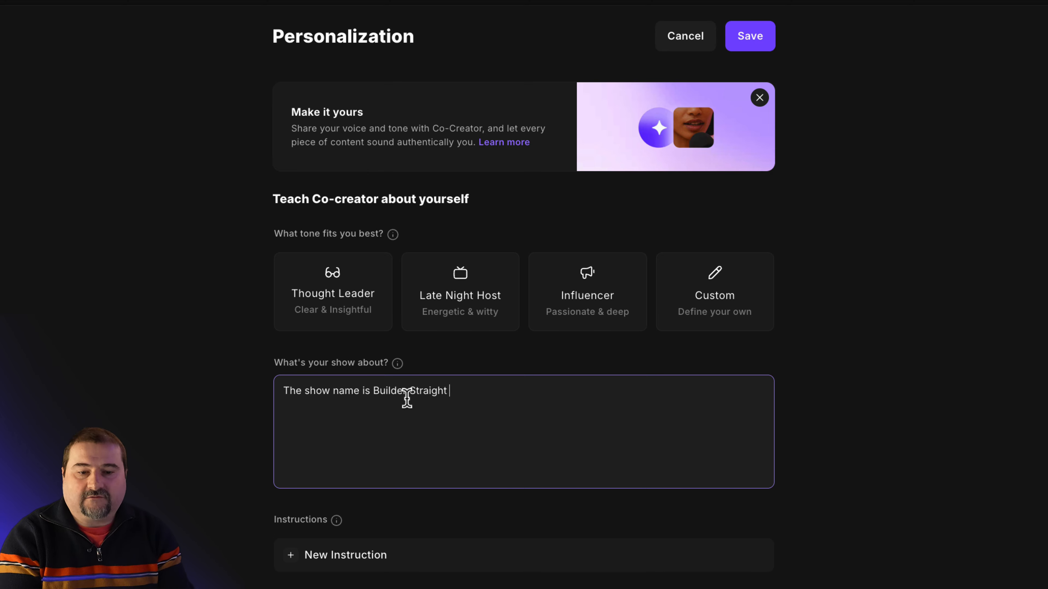
text(Talk, with the )
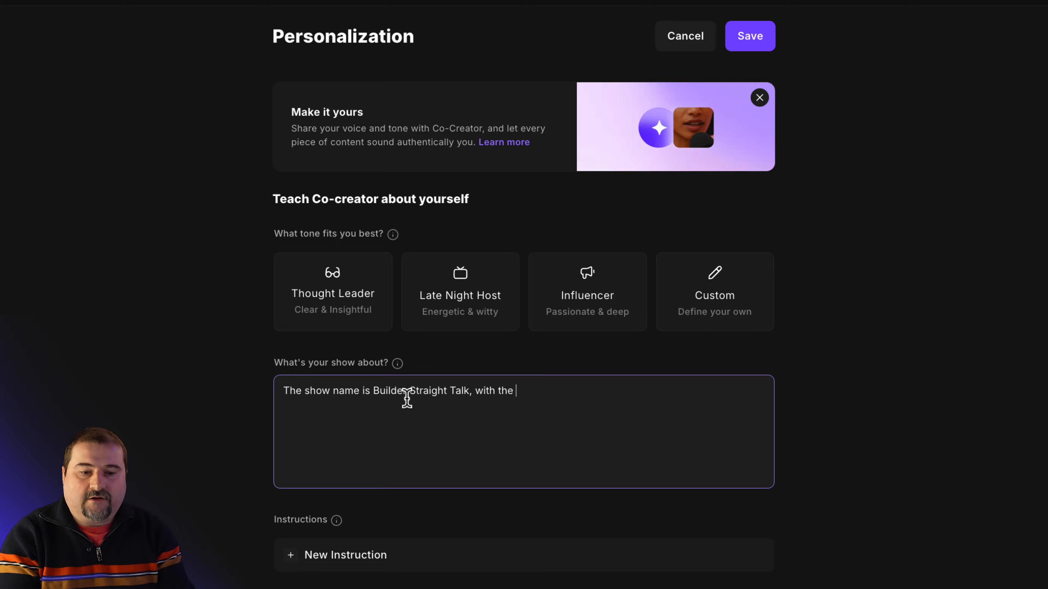
text(host, Michael Krisa.)
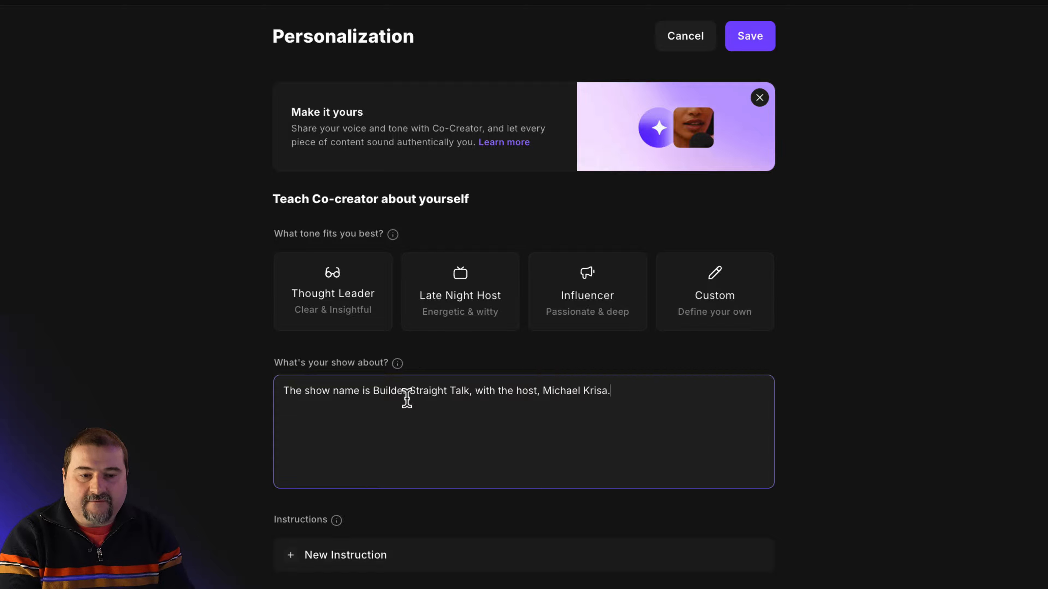
text( A show about)
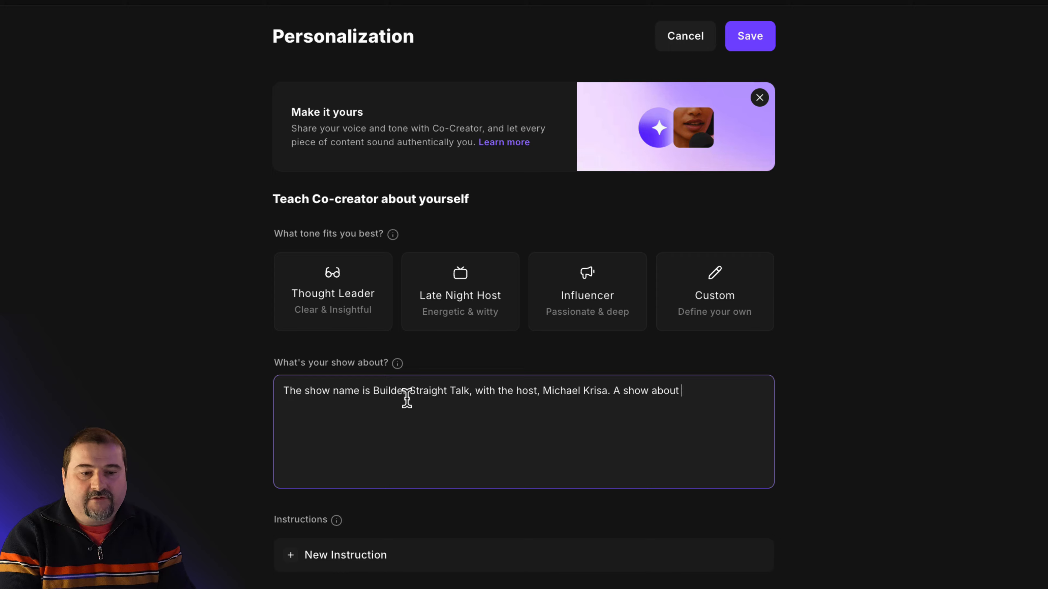
text( builders, for)
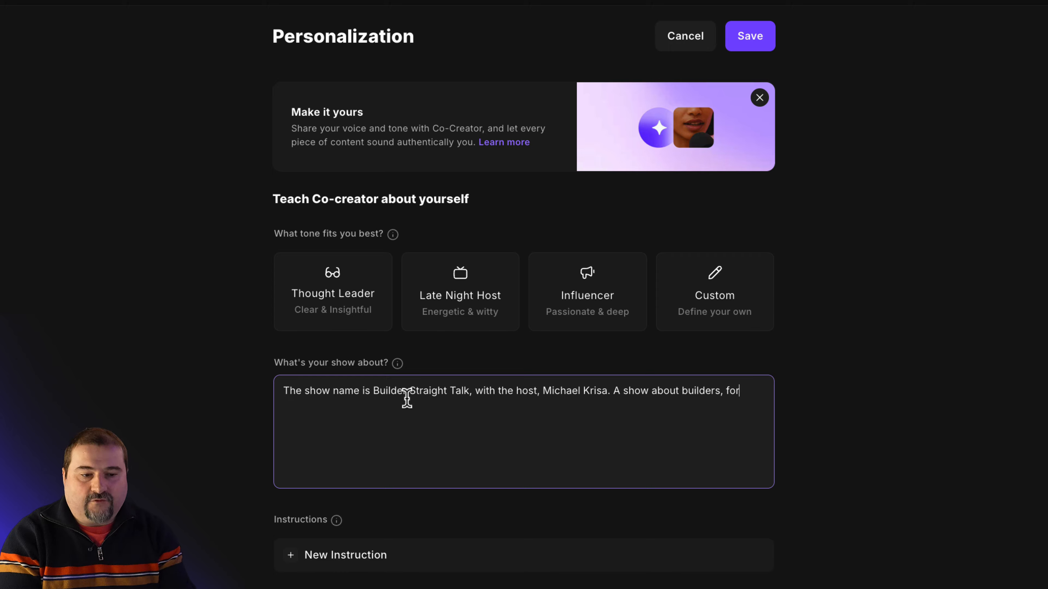
text( builders, with builders.)
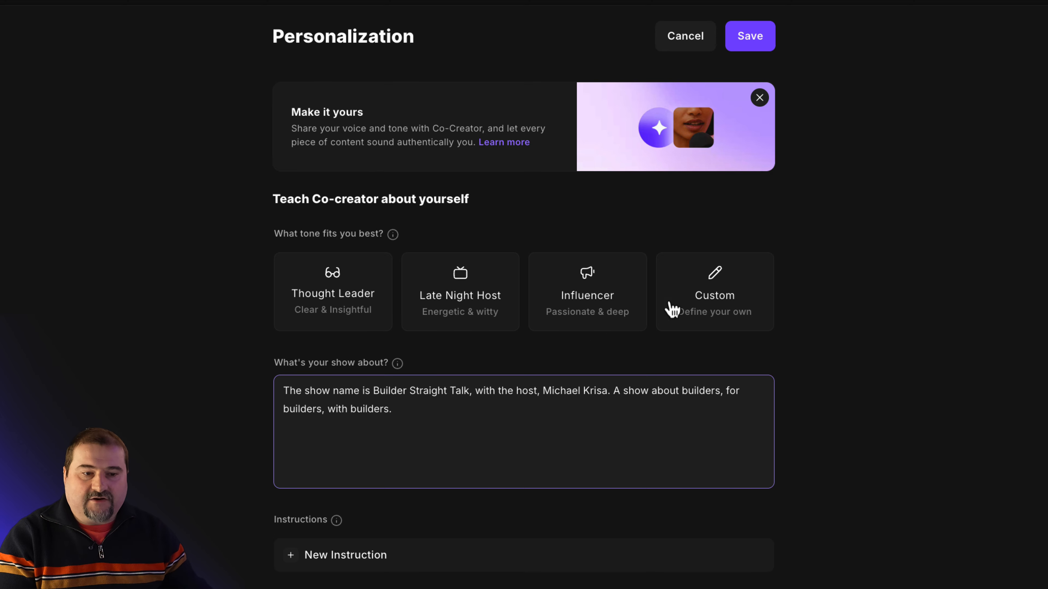
Choose the Custom tone with instructions to write in first person from the show host's point of view, and save the personalization.
click(697, 297)
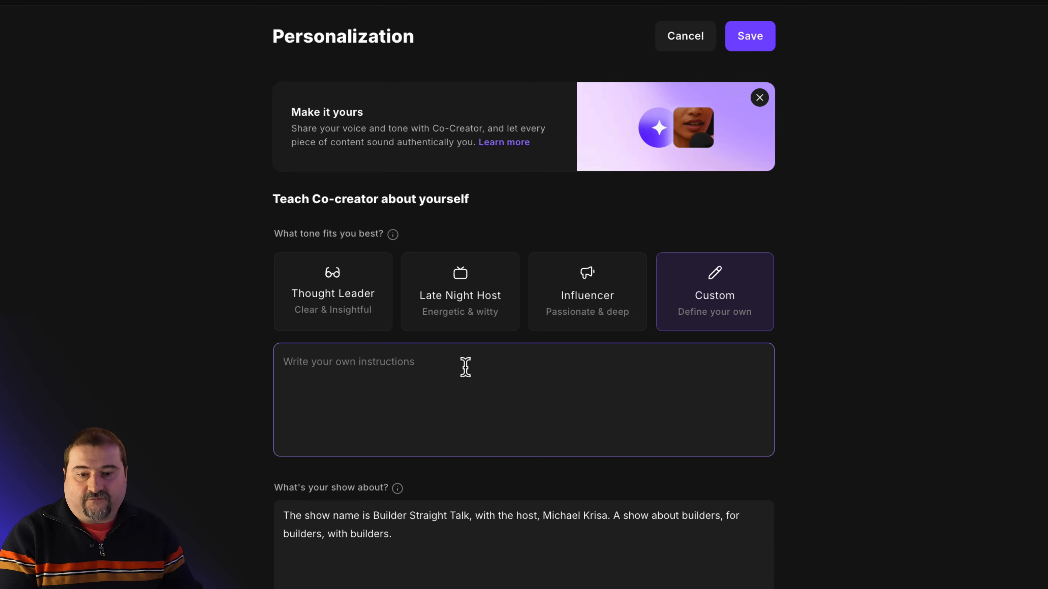
text(Write in firs)
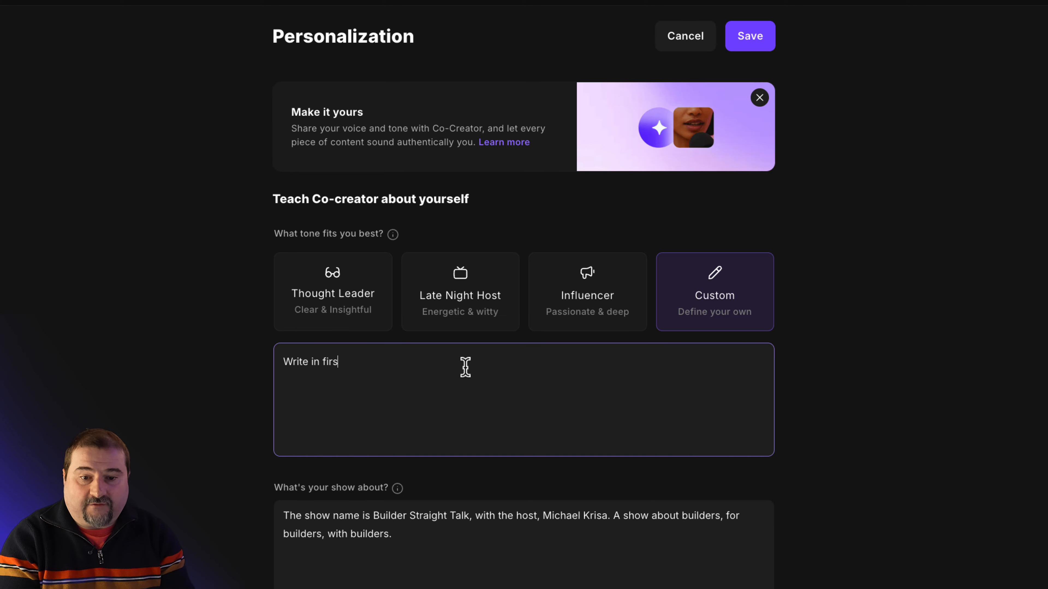
text(t person, from the point)
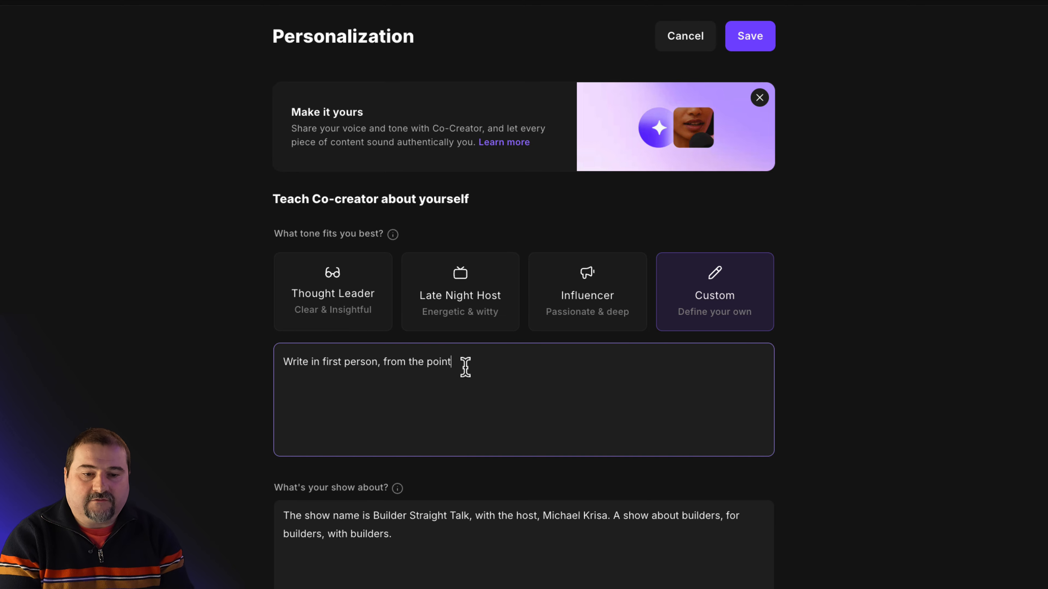
text( of view of Mich)
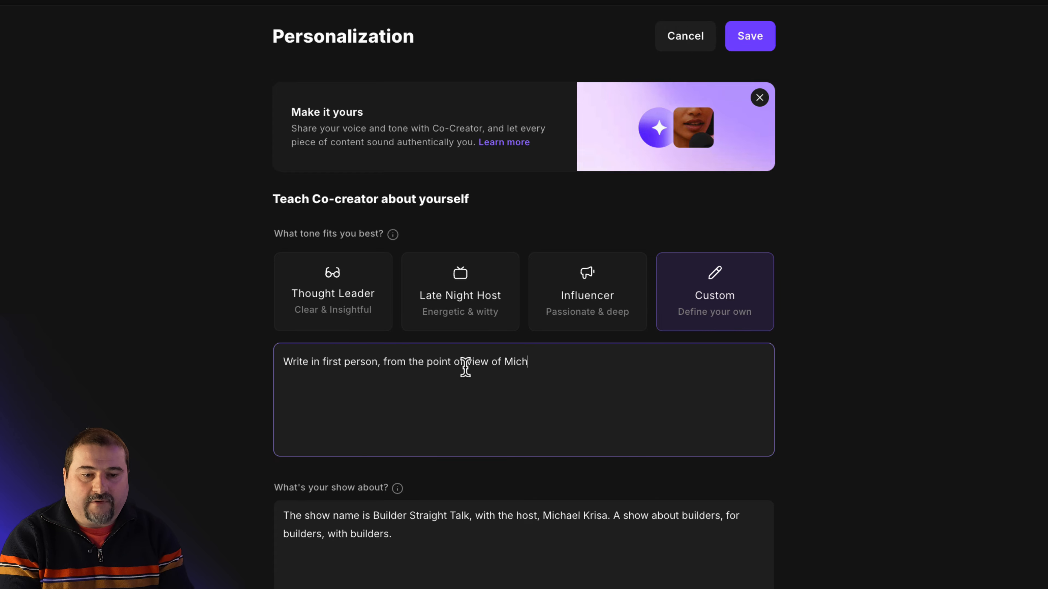
text(ael Krisa, the host of)
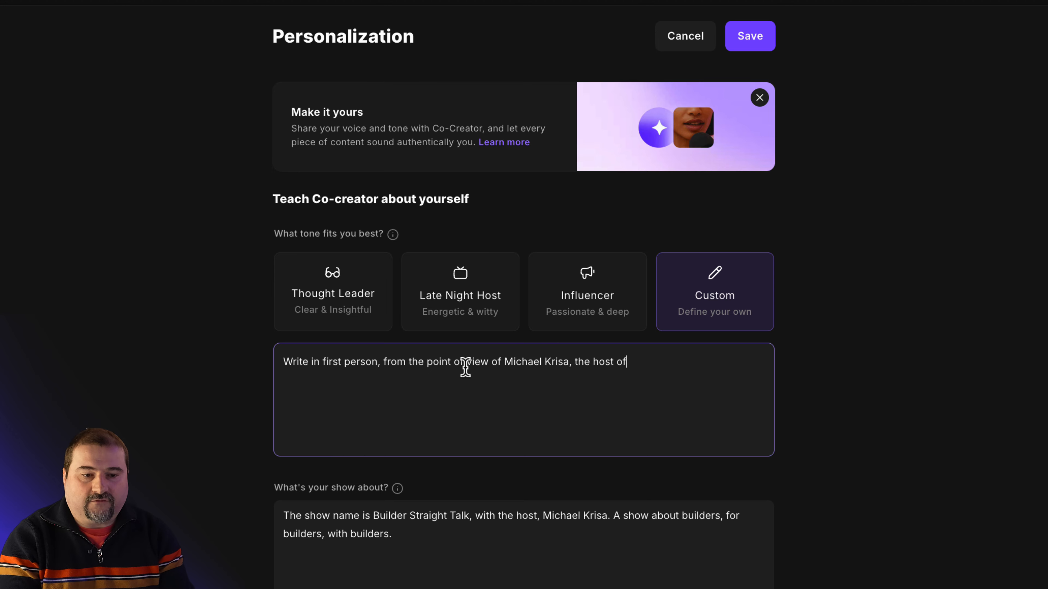
text( teh show.)
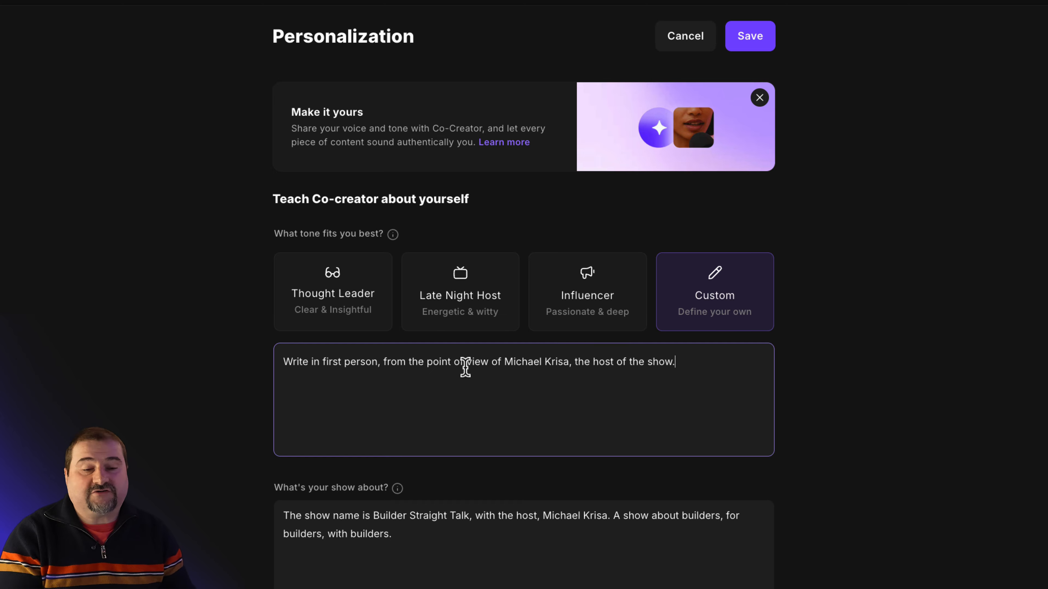
click(758, 44)
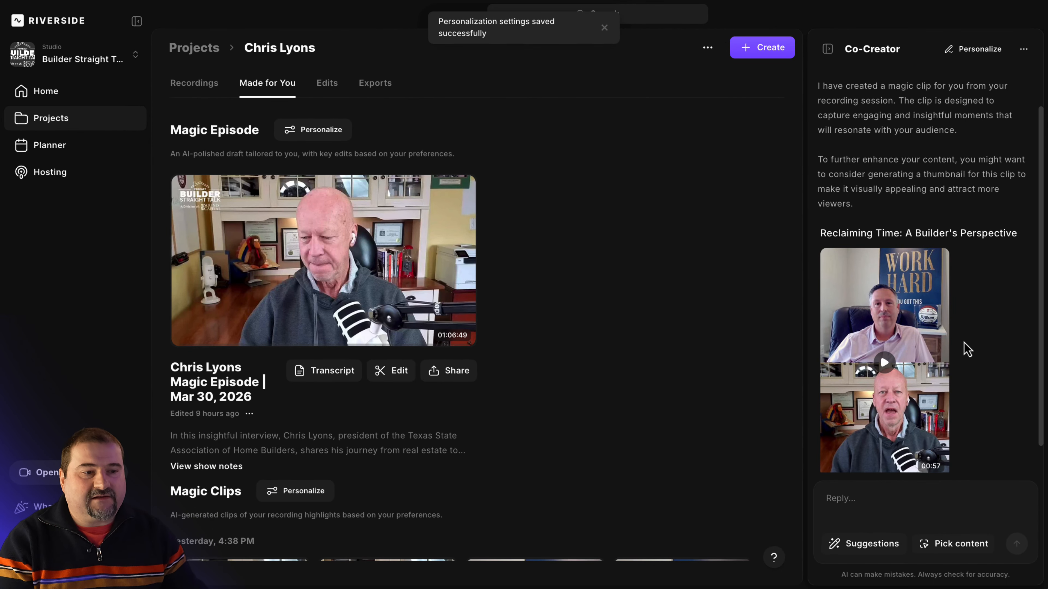
Look over the generated clip, reopen Co-Creator's personalization and add a new Blog post instruction.
scroll(966, 350, down, 1)
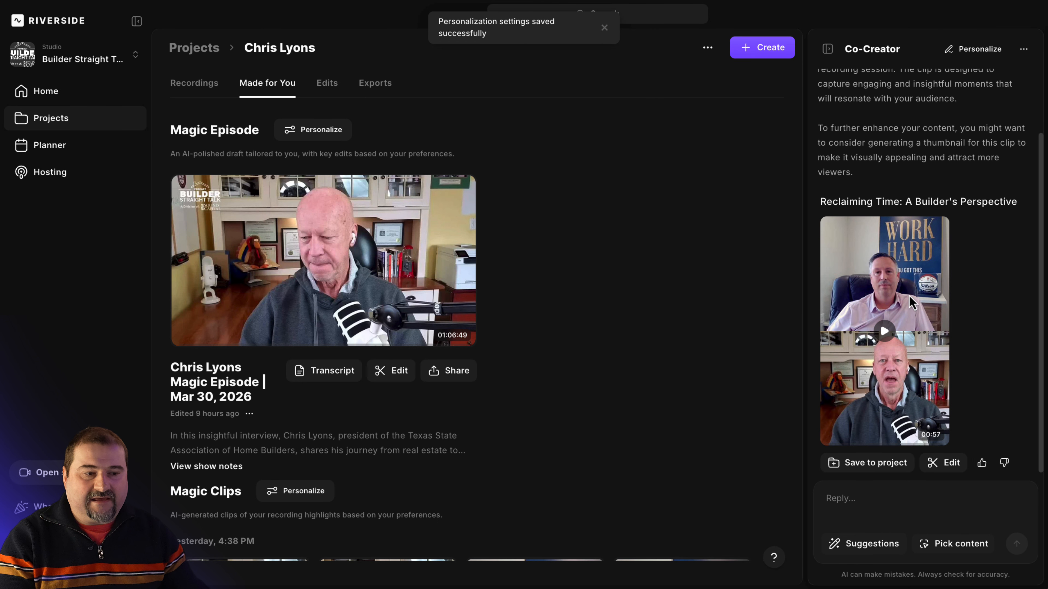
scroll(920, 264, up, 3)
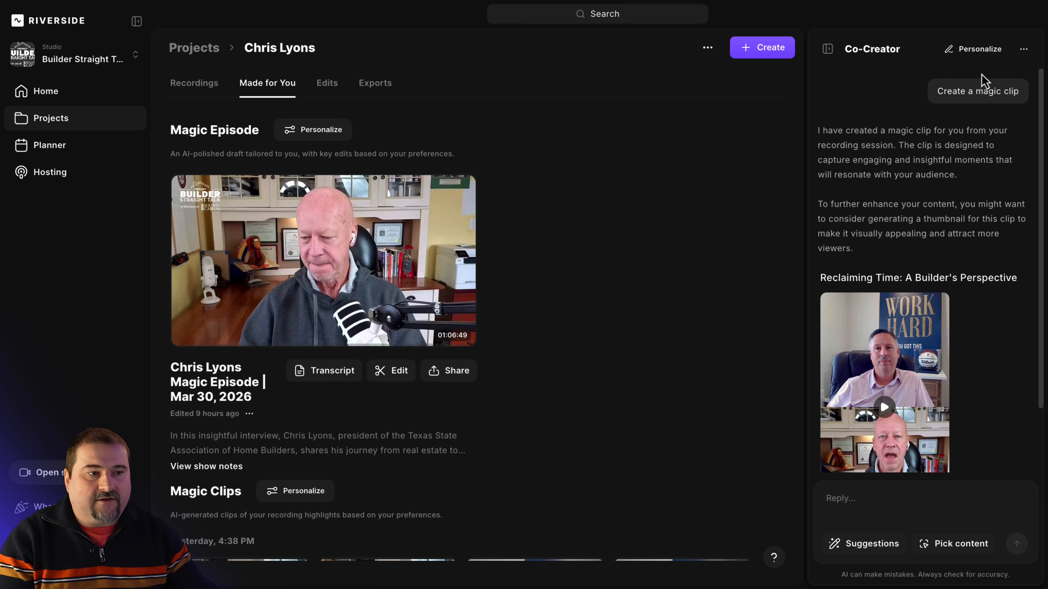
scroll(947, 366, down, 3)
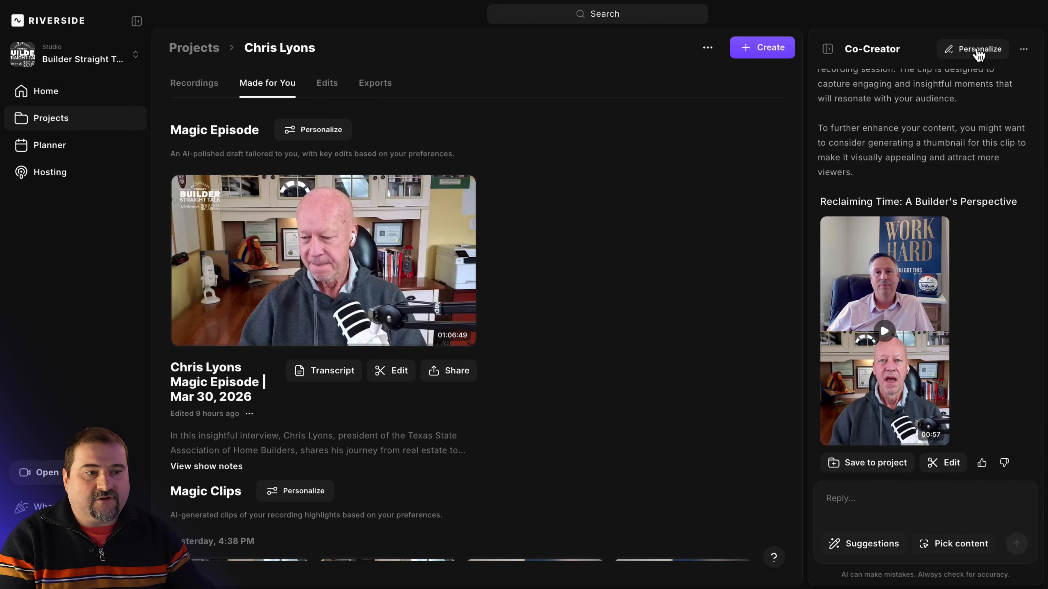
click(978, 51)
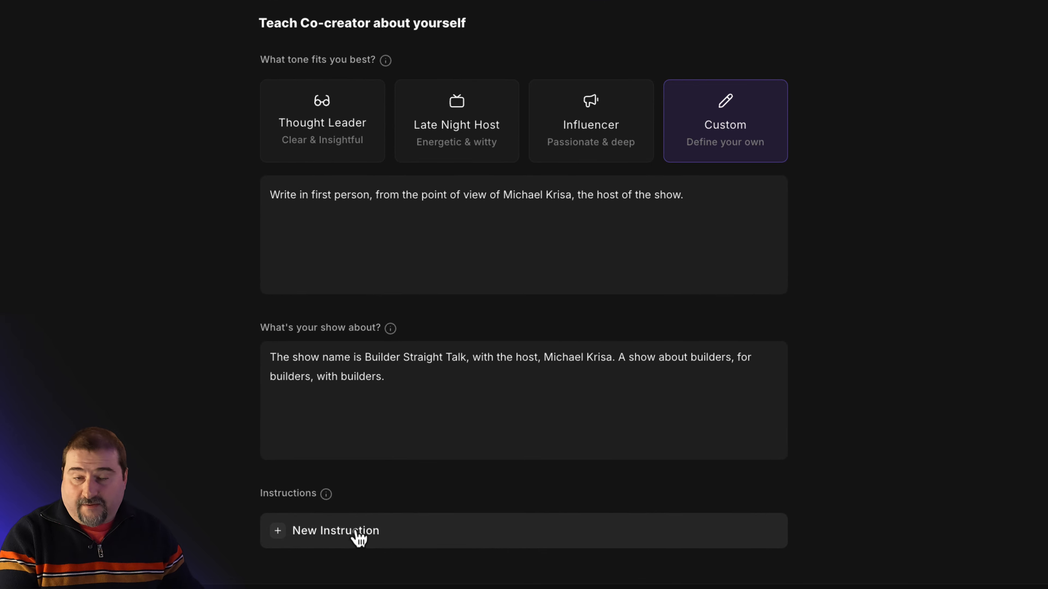
mouse_move(330, 503)
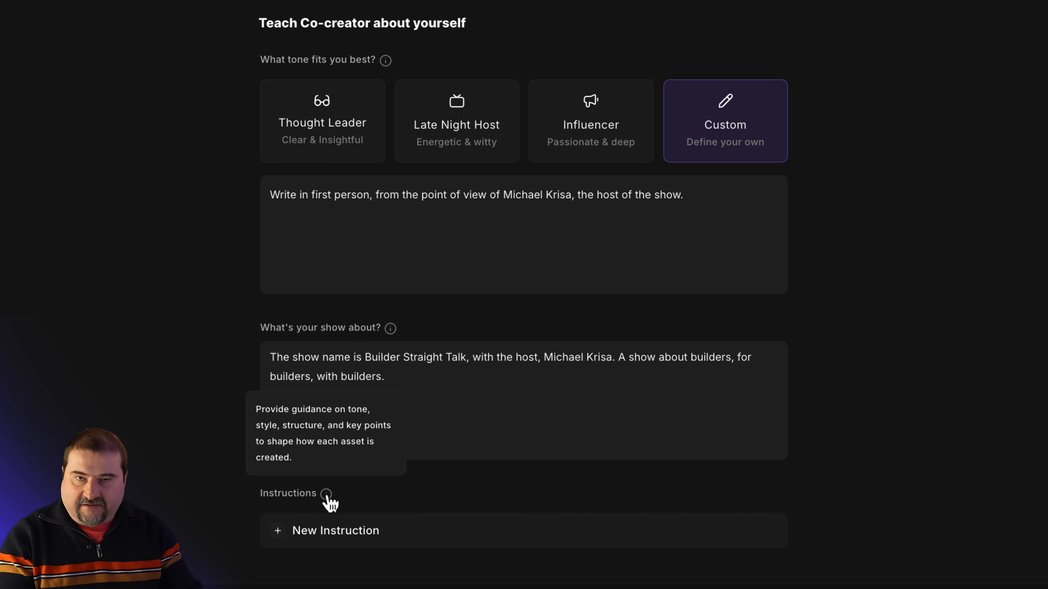
click(341, 535)
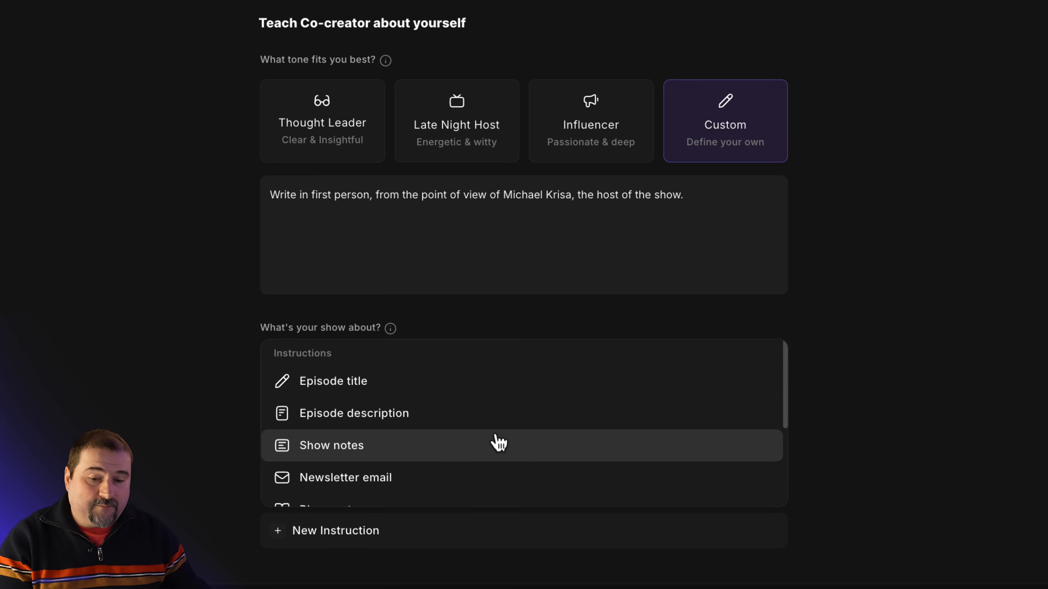
scroll(499, 444, down, 3)
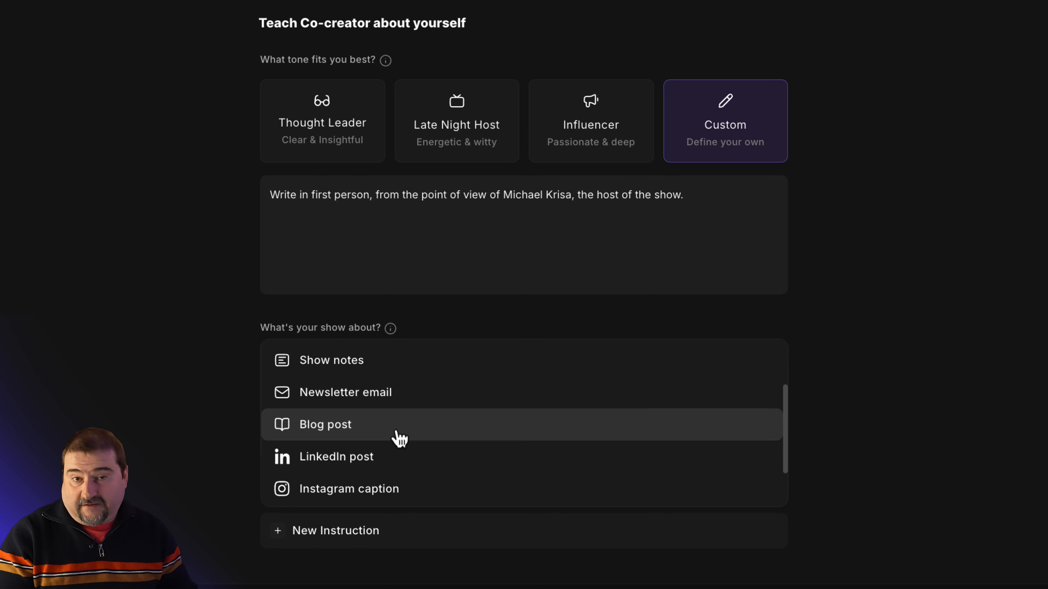
click(392, 431)
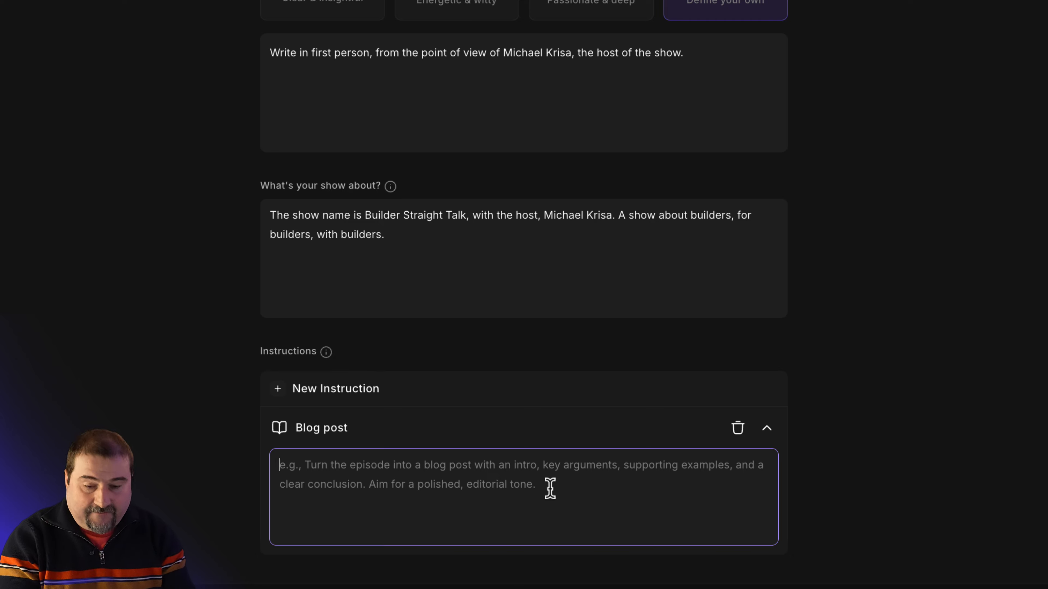
Write the Blog post instruction to figure out the episode's main topic, then generate a comprehensive blog post covering all the topics in the discussion.
text(Figure out what the mai)
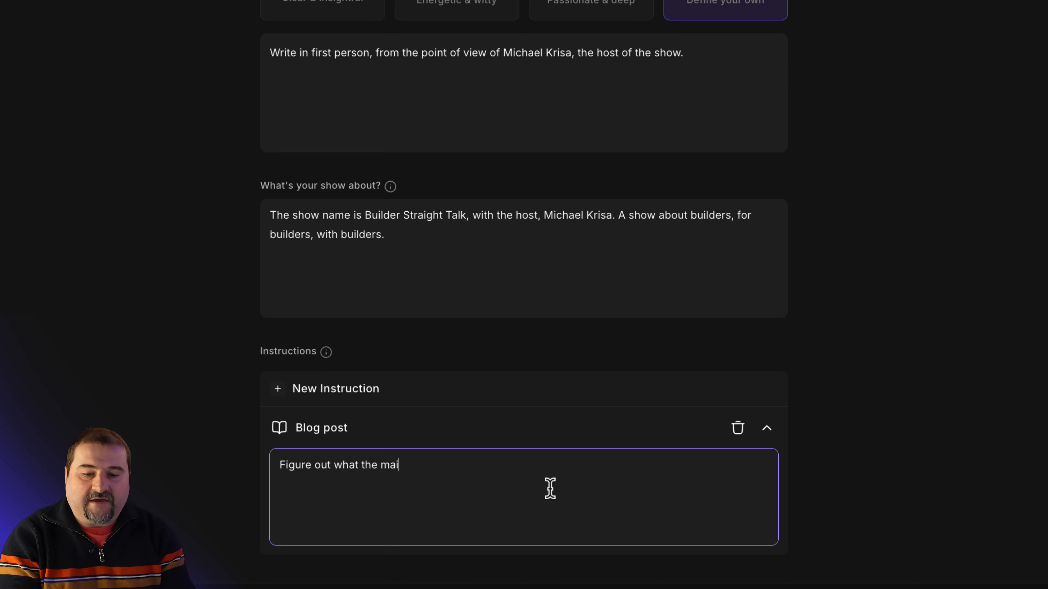
text(n topic of the )
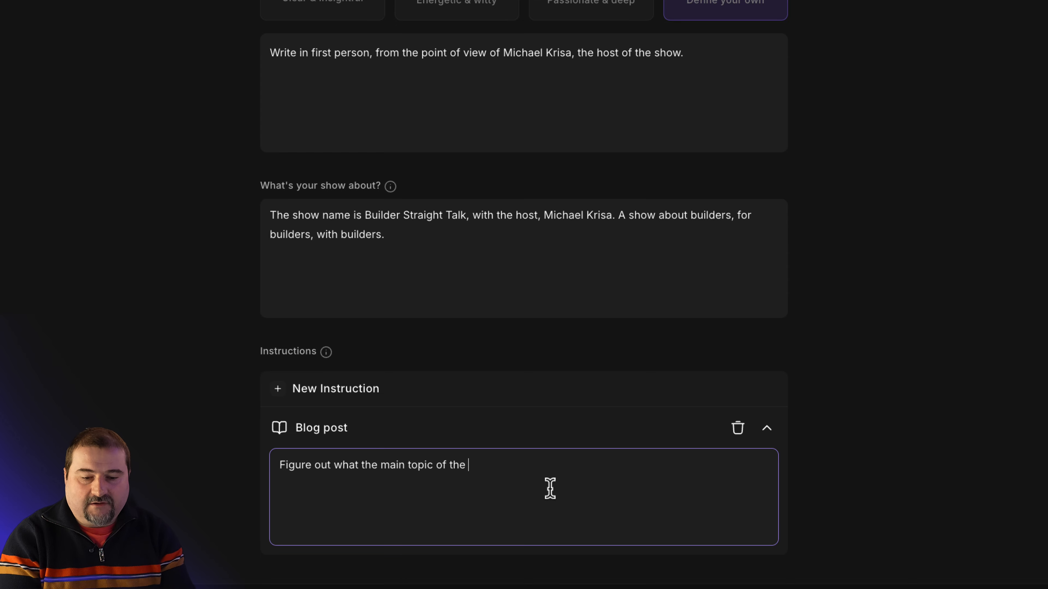
text(episode is, )
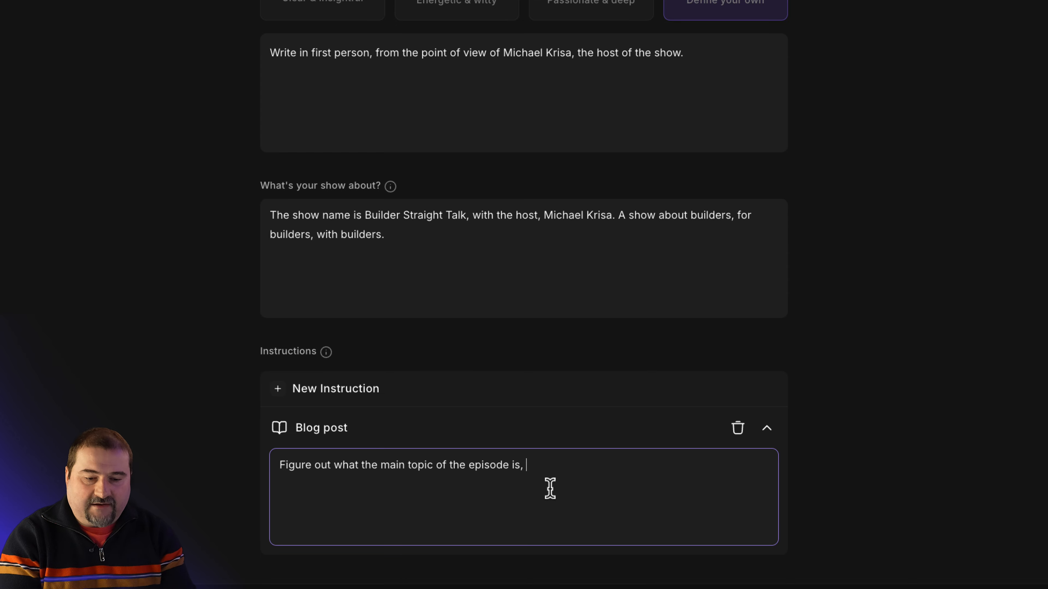
text(then generate a compreh)
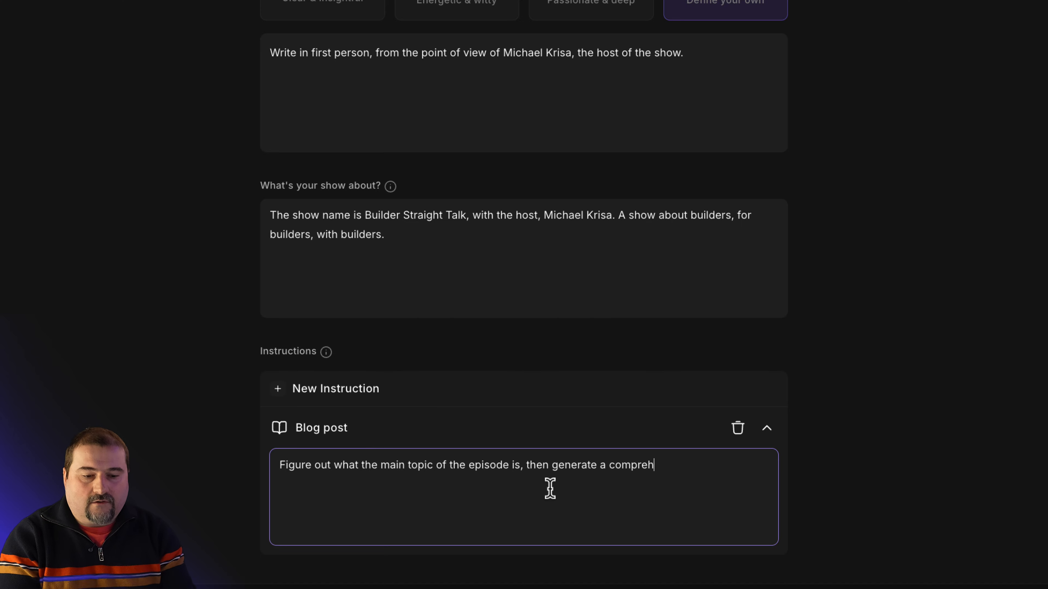
text(ensive )
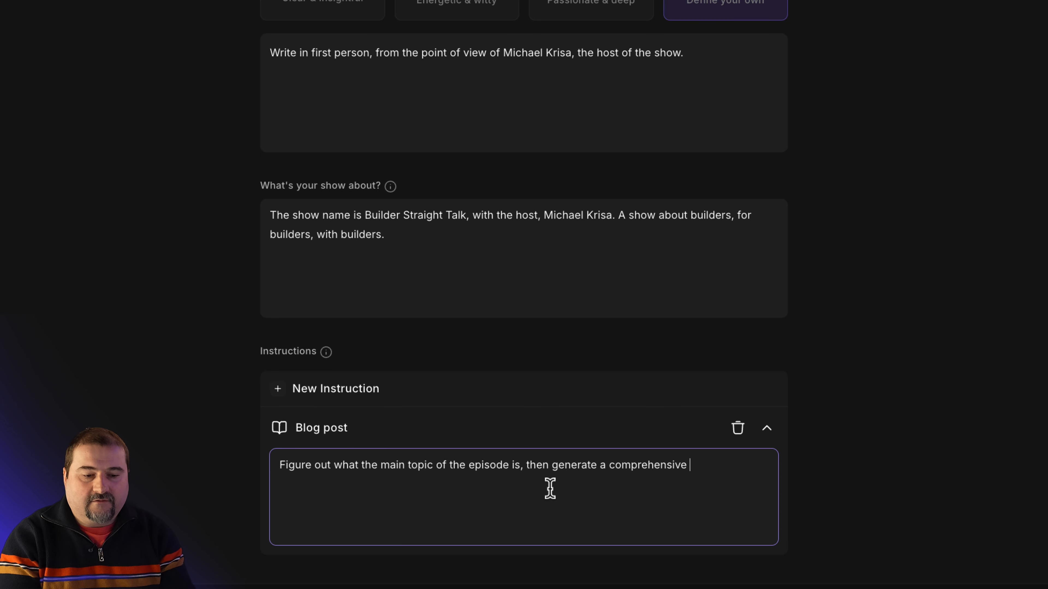
text(blog post, coverin)
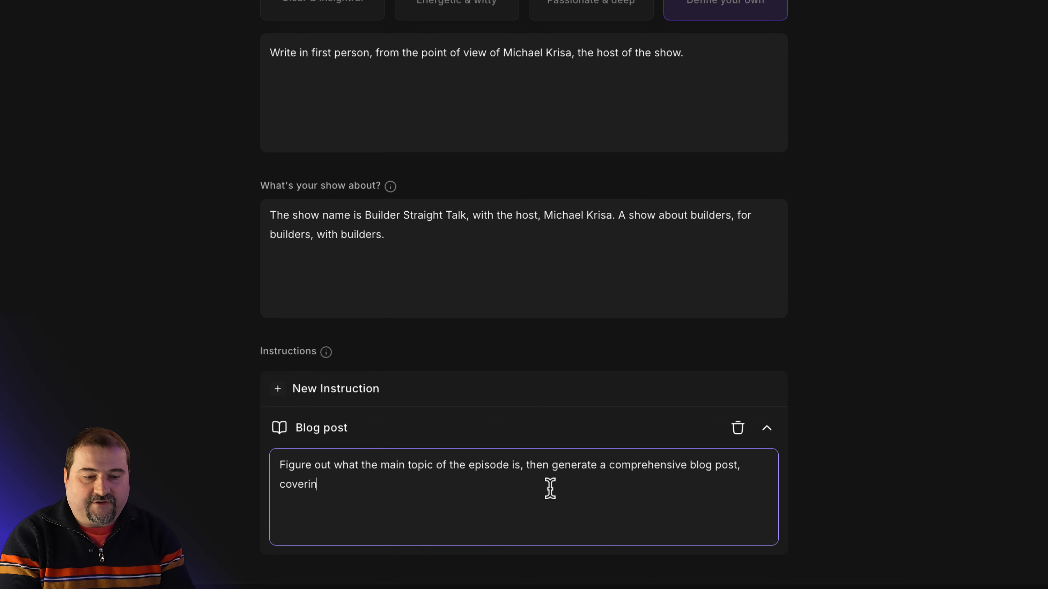
text(g all the topics)
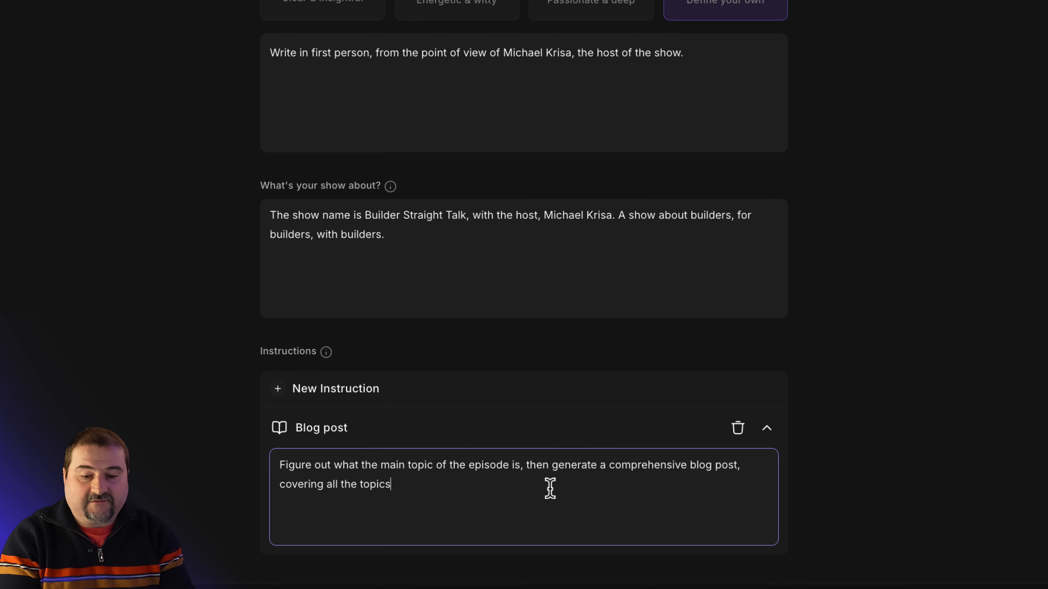
text( in the discussion. Write i)
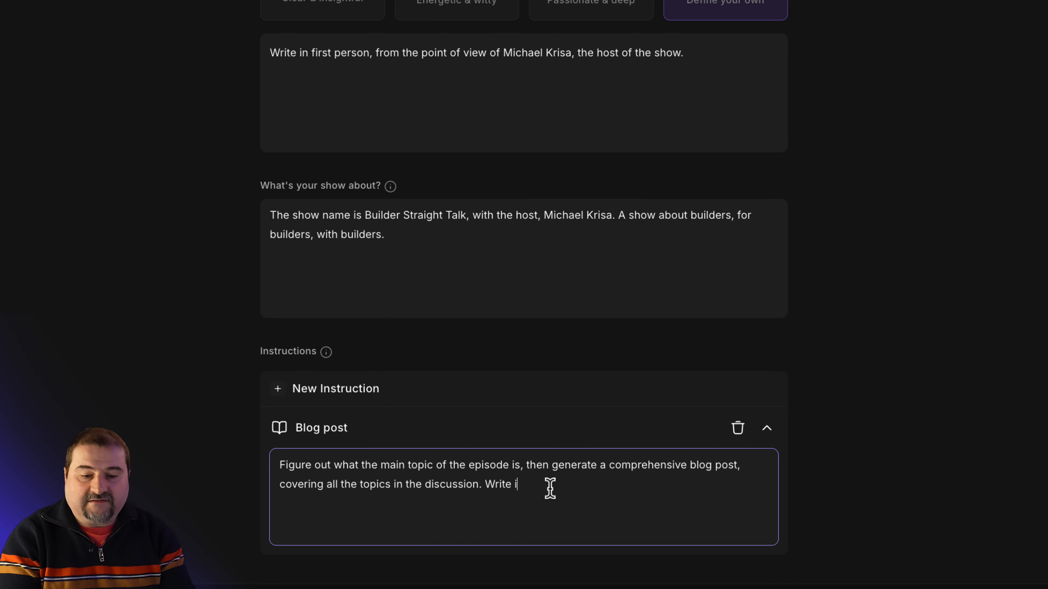
Extend the Blog post instruction to use first person, I and me, from the named host's own perspective as if narrating, and save the personalization.
text(n first person, using I, and Me)
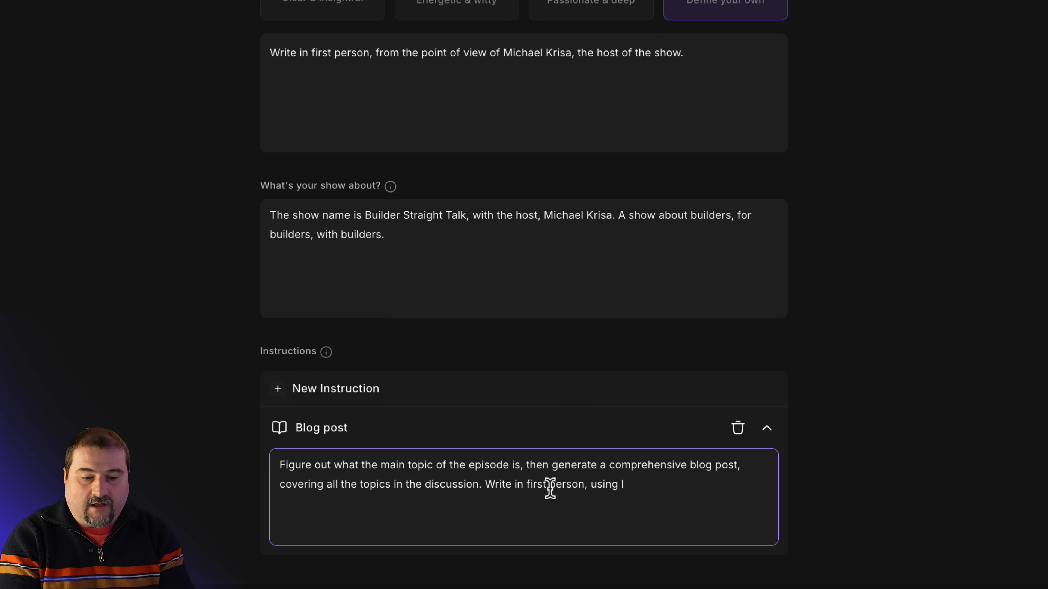
key(BackSpace)
key(BackSpace)
text(me, )
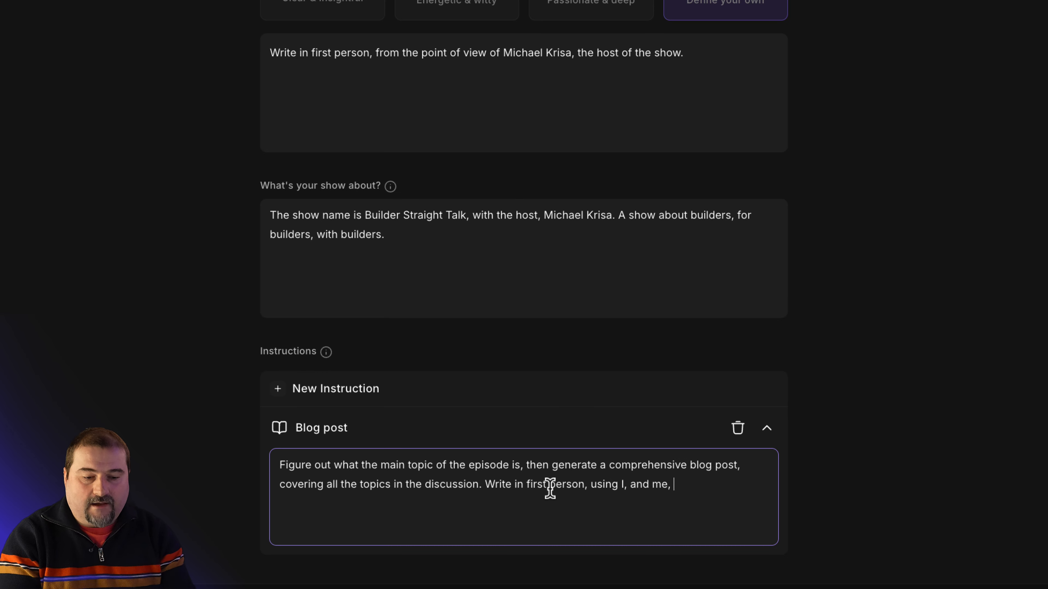
text(as the speaking voice. I )
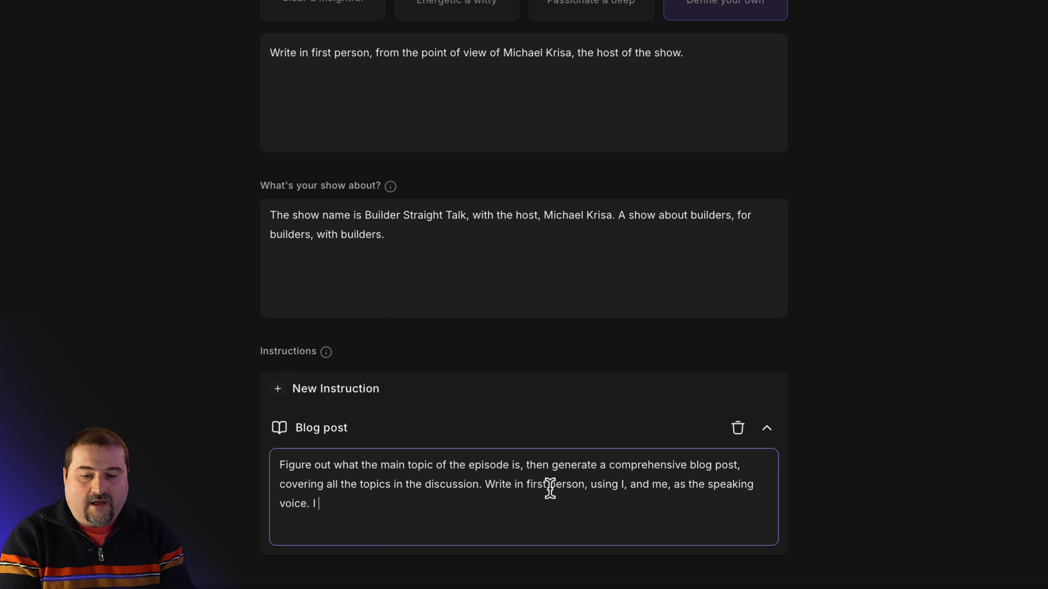
text(am the host, Michael Krisa, and )
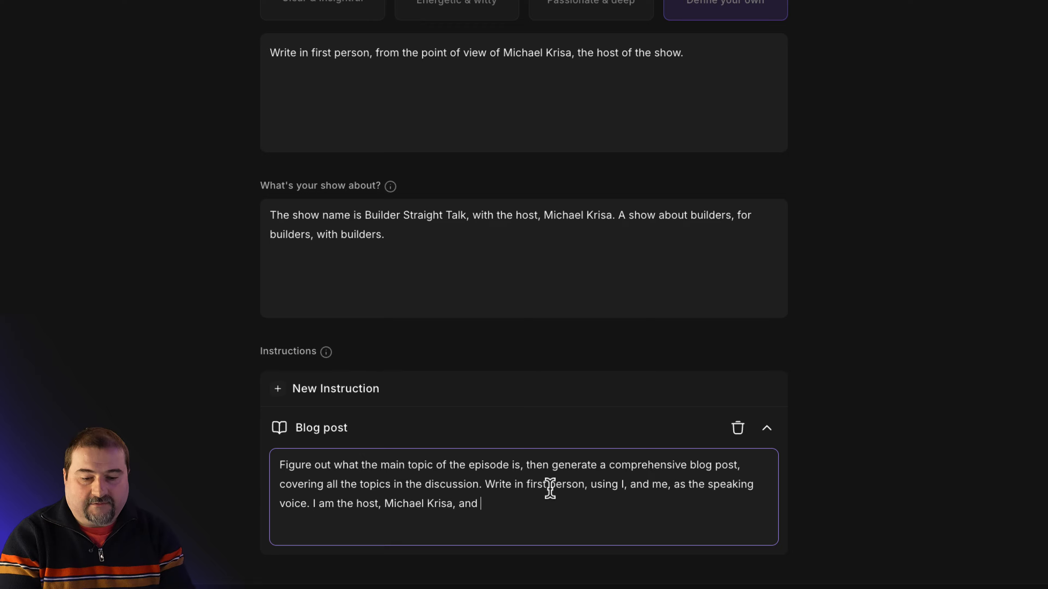
text(the blog posts should be written fr)
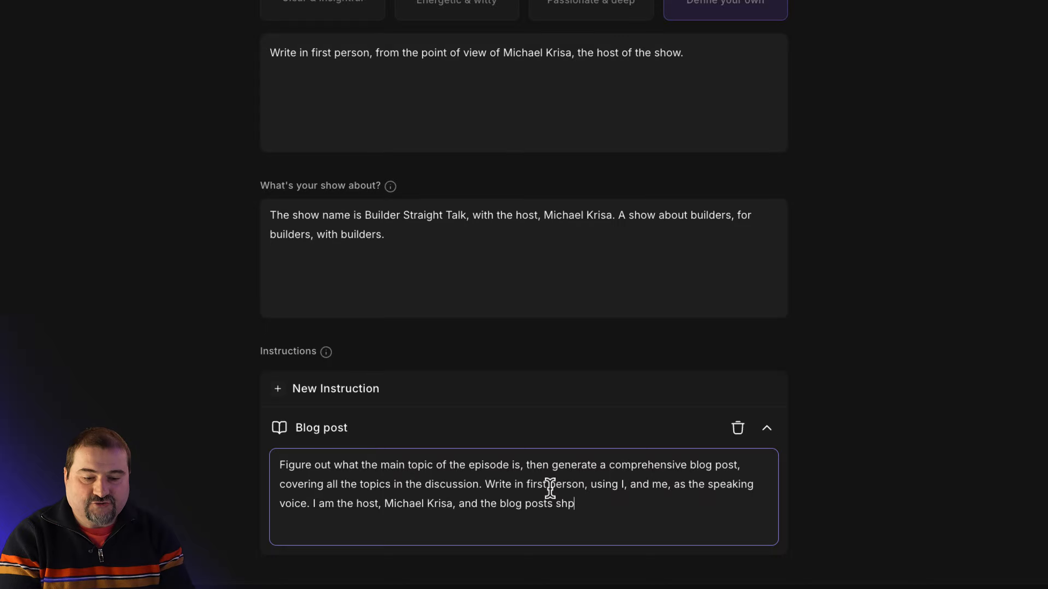
text(om my )
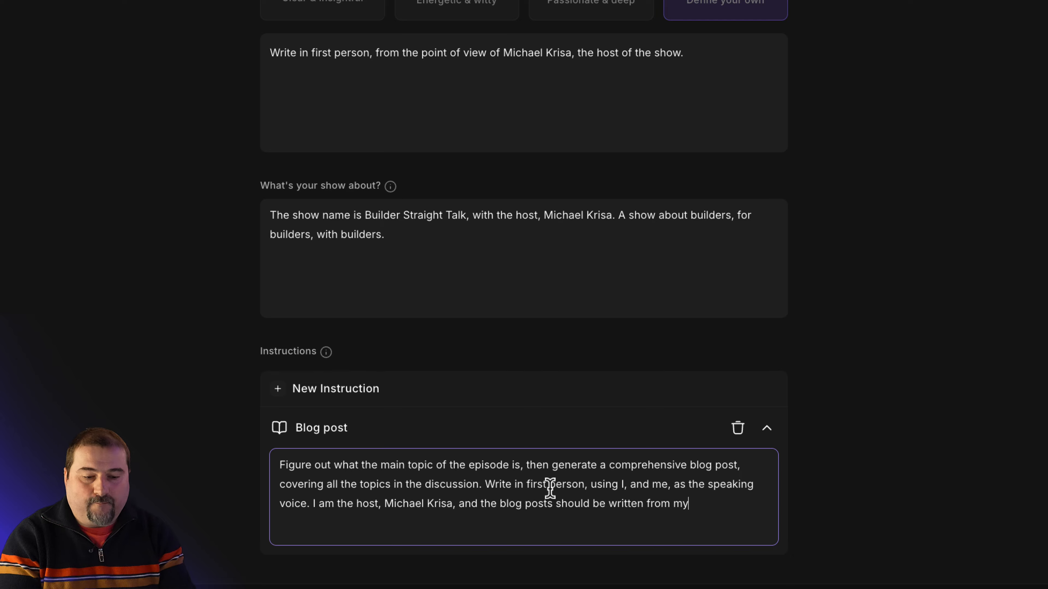
text(own perspecti)
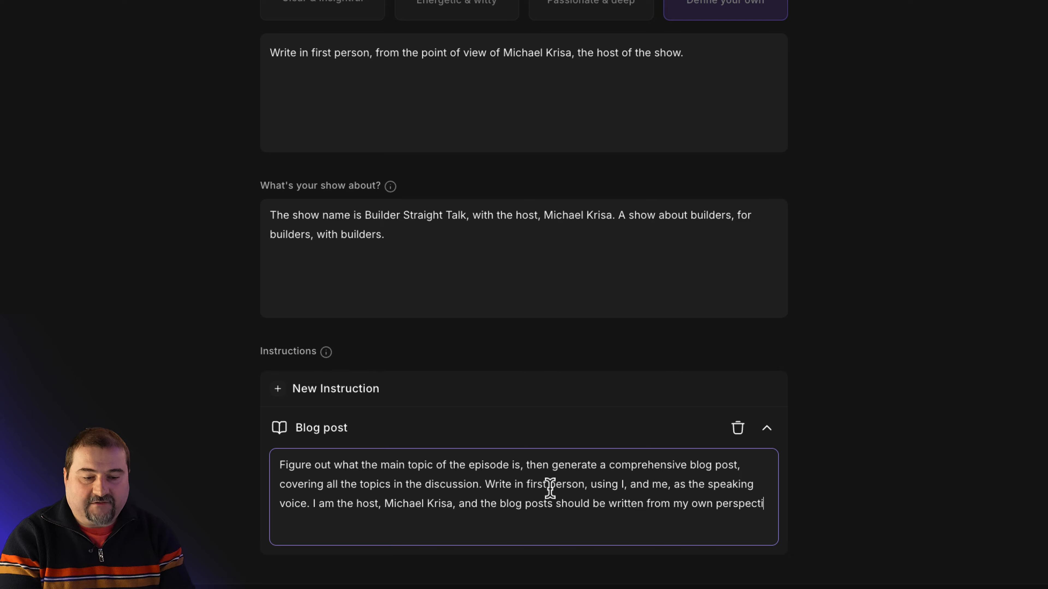
text(ve, as if I am narrating)
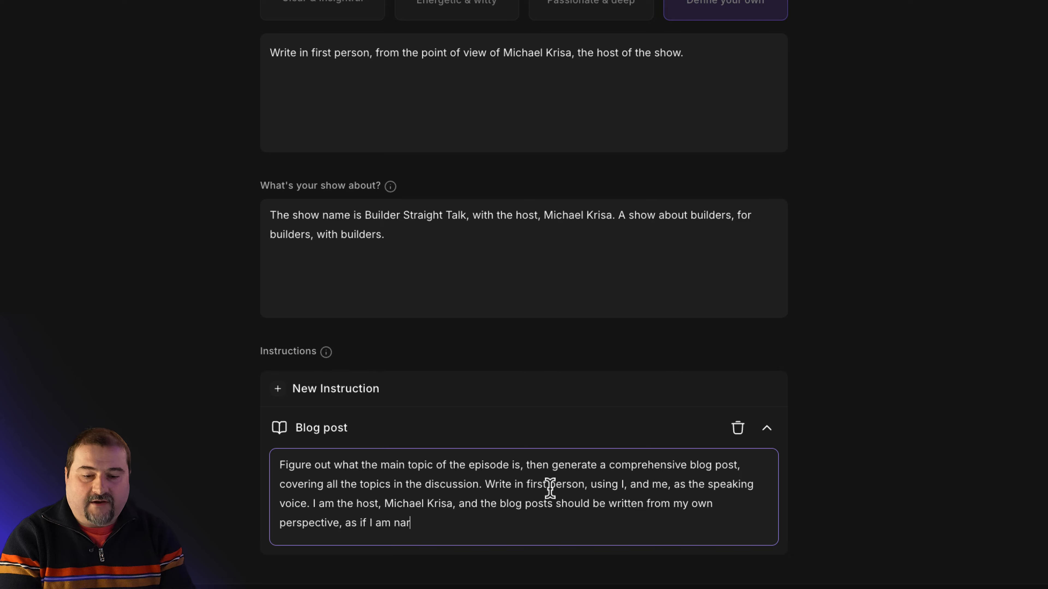
text( the blog post.)
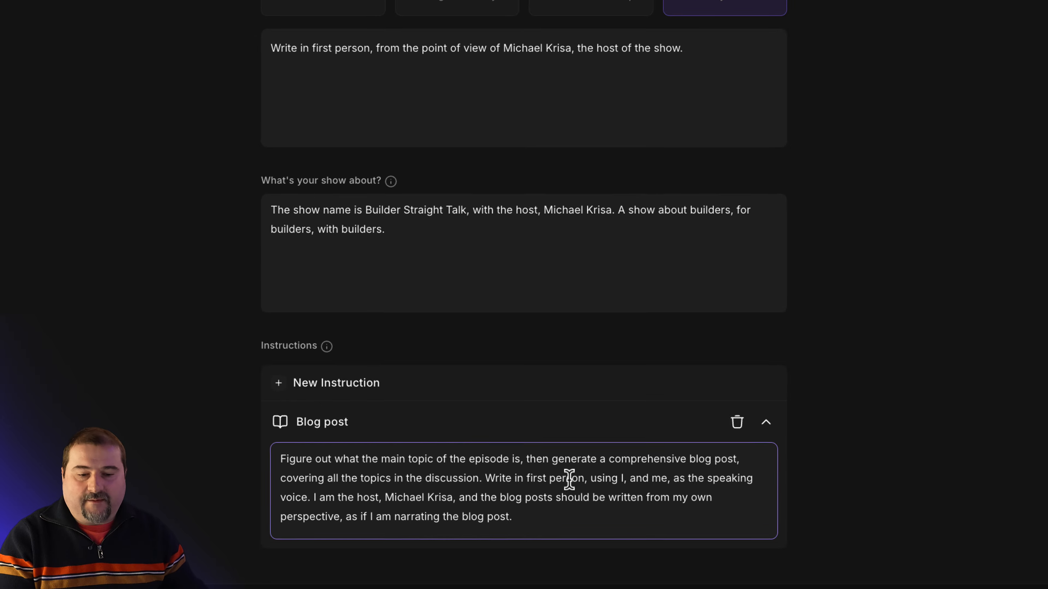
click(709, 29)
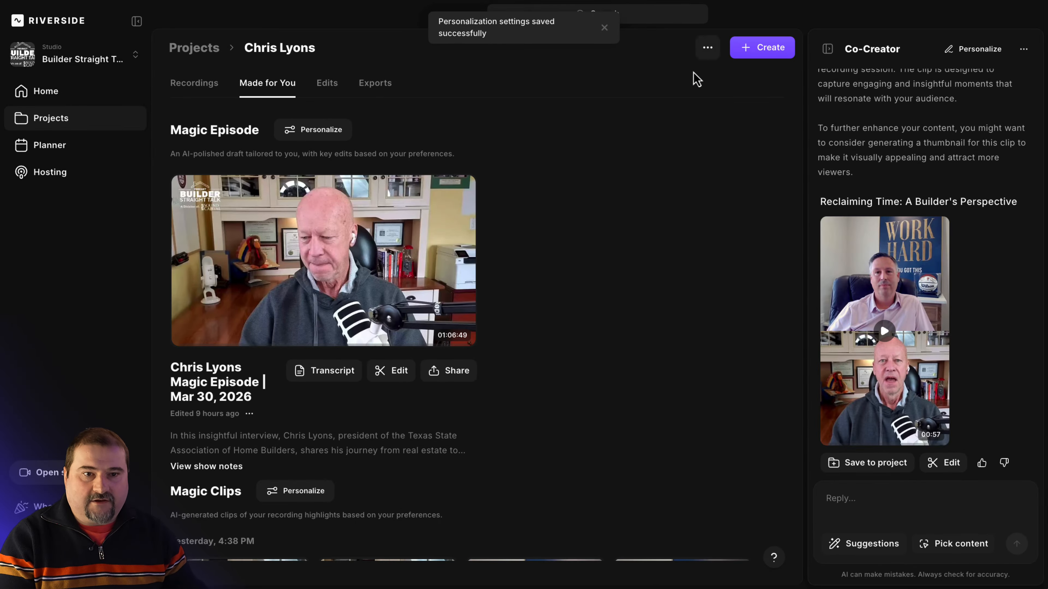
Reopen Co-Creator's personalization and expand the saved Blog post instruction.
click(960, 55)
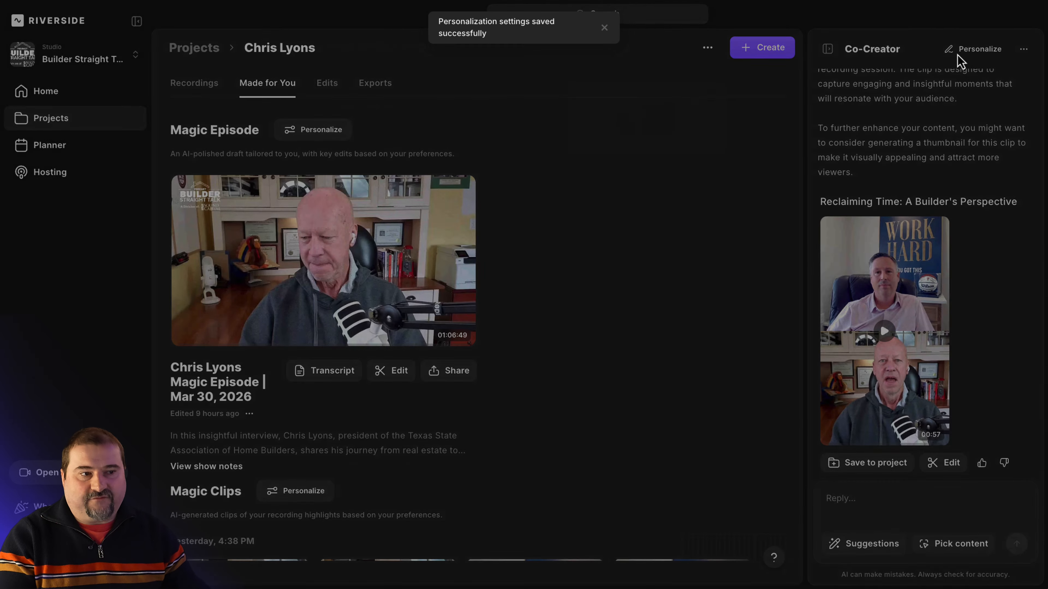
scroll(802, 295, down, 1)
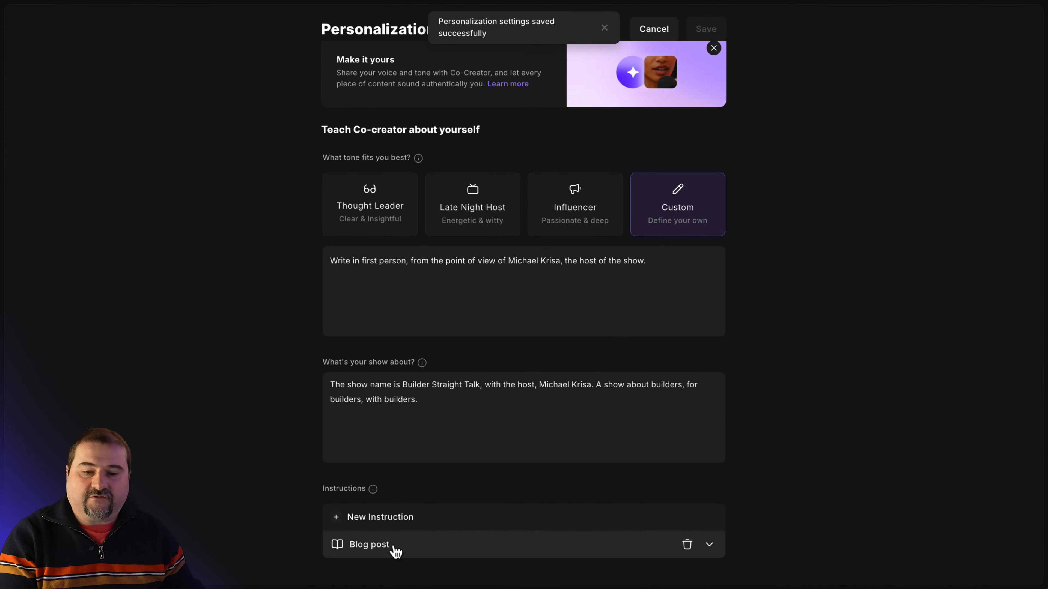
click(709, 546)
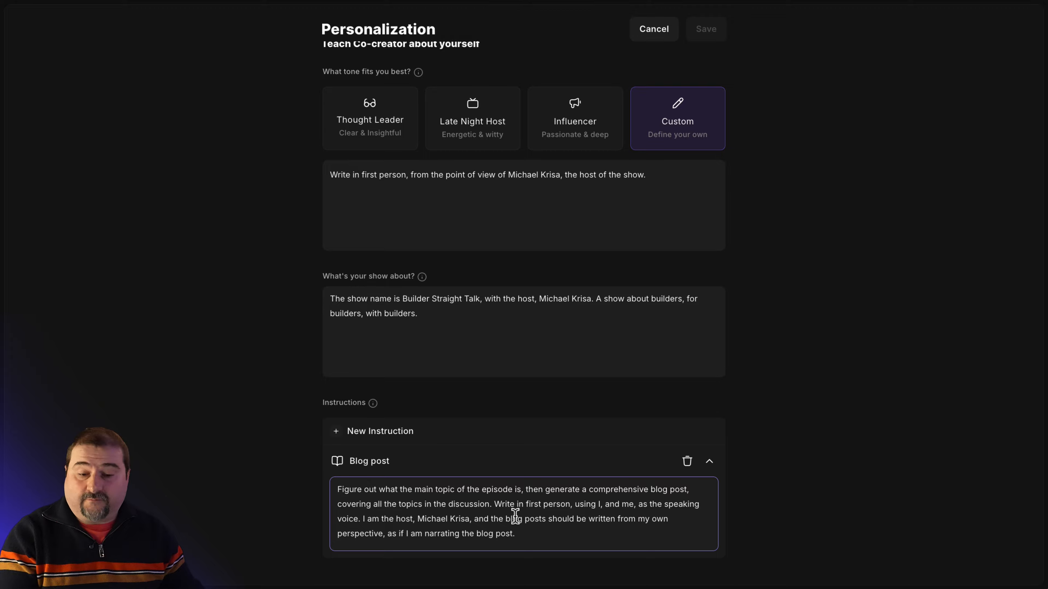
Look through the available instruction types and add a new Thread for X instruction.
click(412, 434)
scroll(450, 371, down, 2)
scroll(450, 370, down, 3)
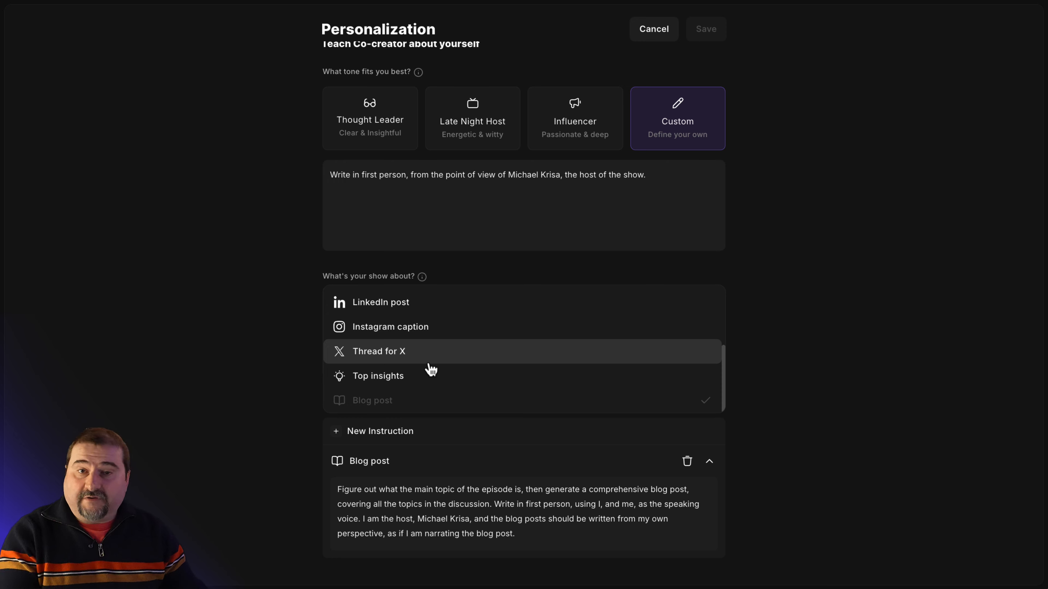
scroll(431, 369, up, 4)
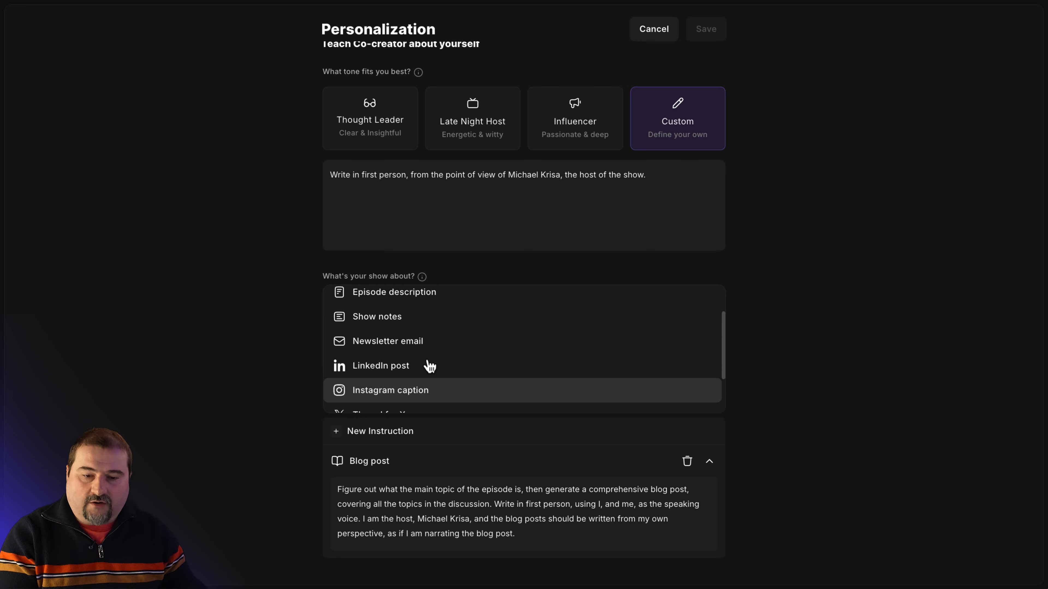
scroll(433, 343, up, 1)
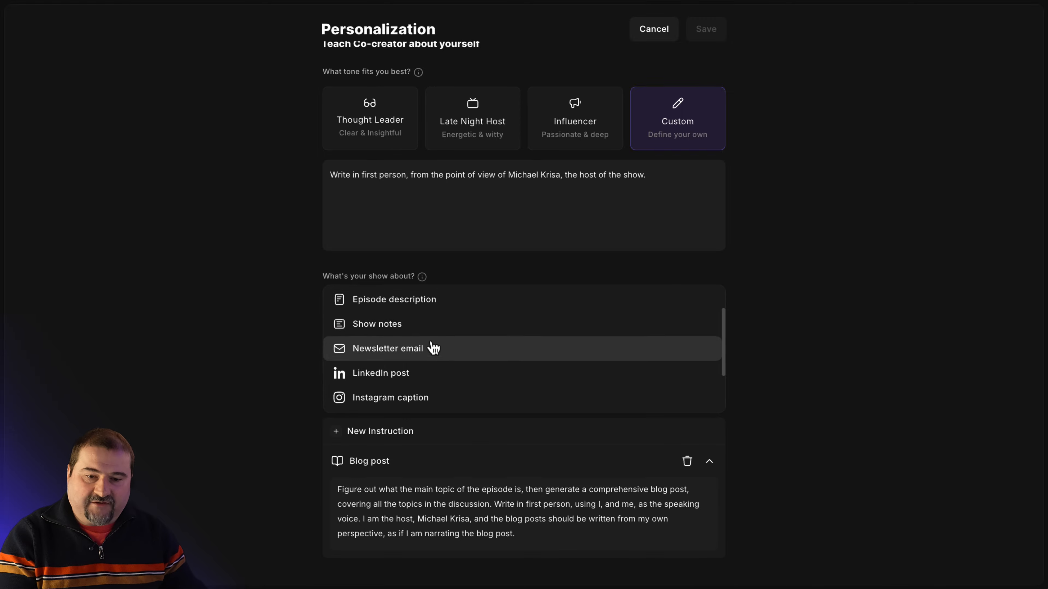
scroll(431, 351, up, 1)
scroll(423, 367, down, 1)
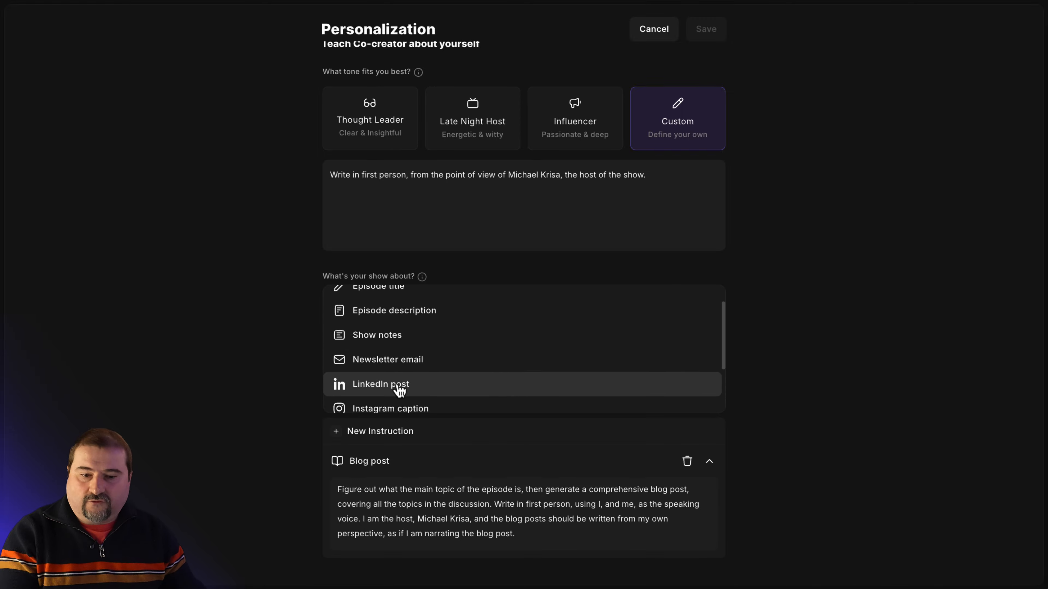
scroll(399, 389, down, 3)
click(377, 369)
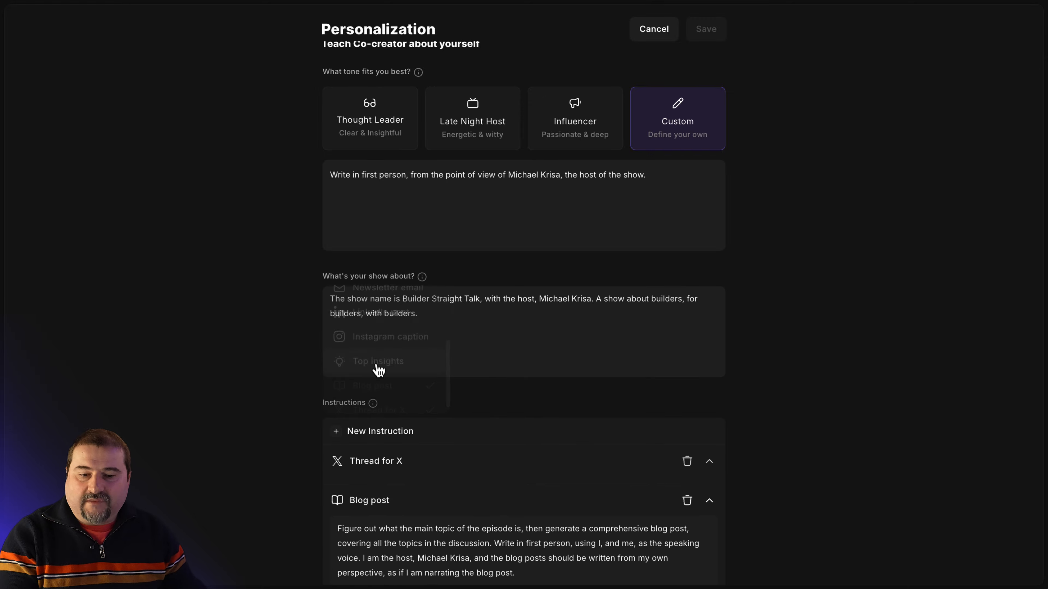
Instruct Thread for X to include the show's YouTube link in the first post, using the placeholder [URL to Video] since the link is missing.
scroll(437, 411, down, 3)
click(441, 433)
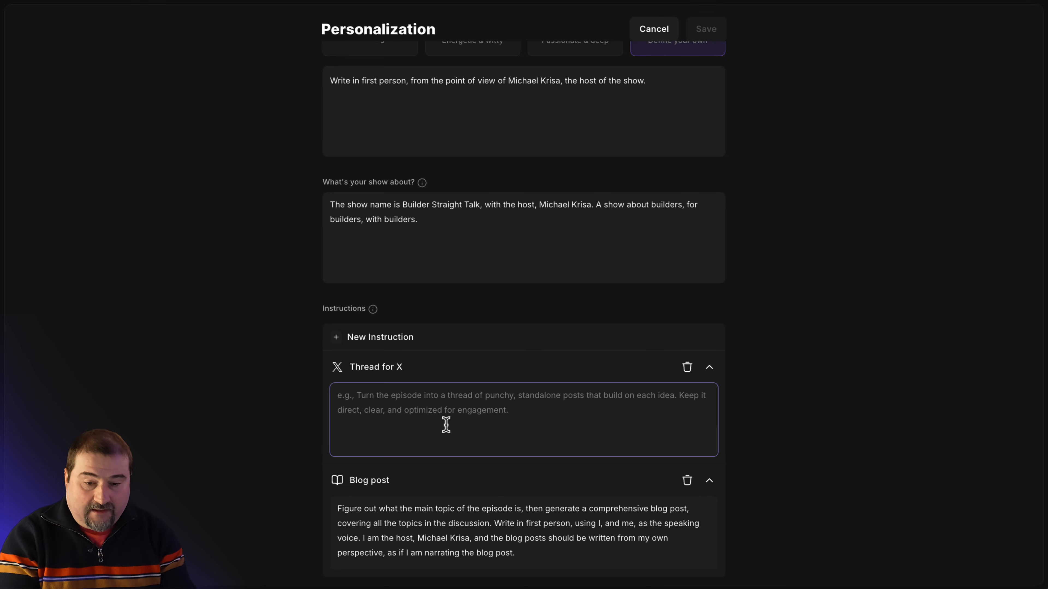
text(Include a link t)
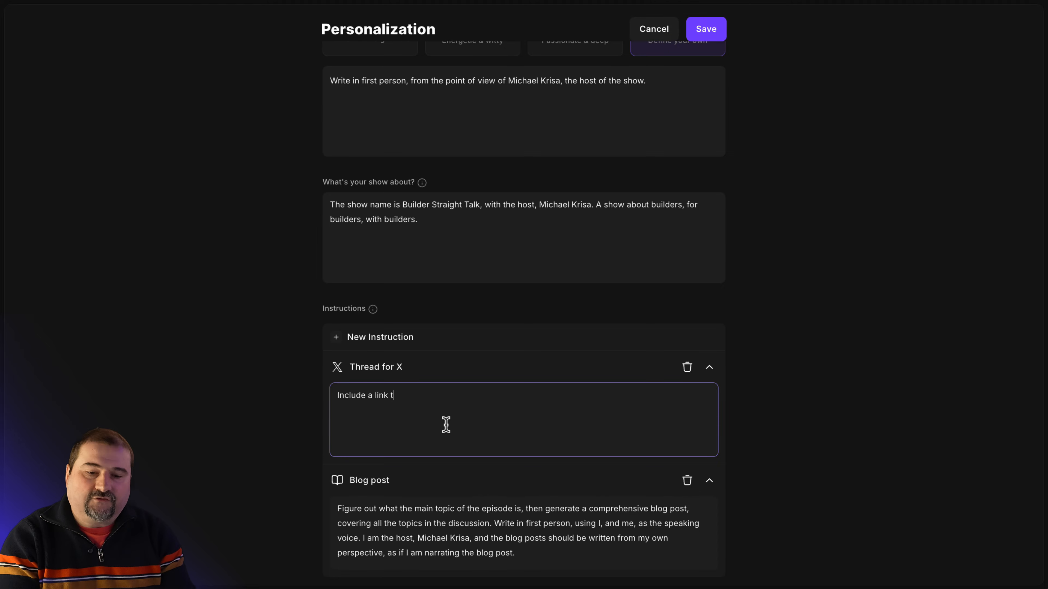
text(o the YouTube version )
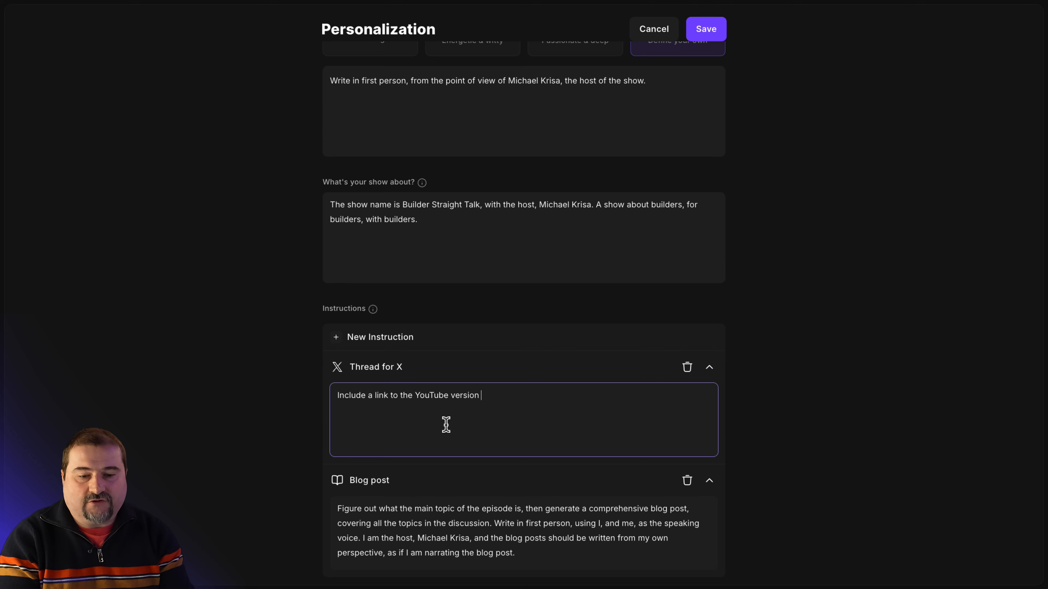
text(of this show, in the f)
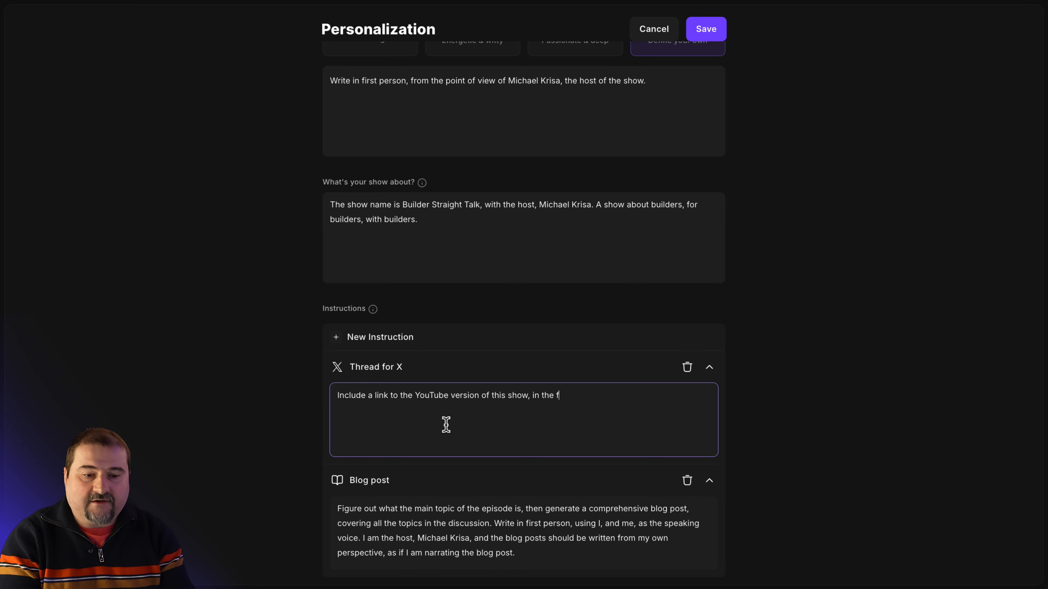
text(irst post. Since you don)
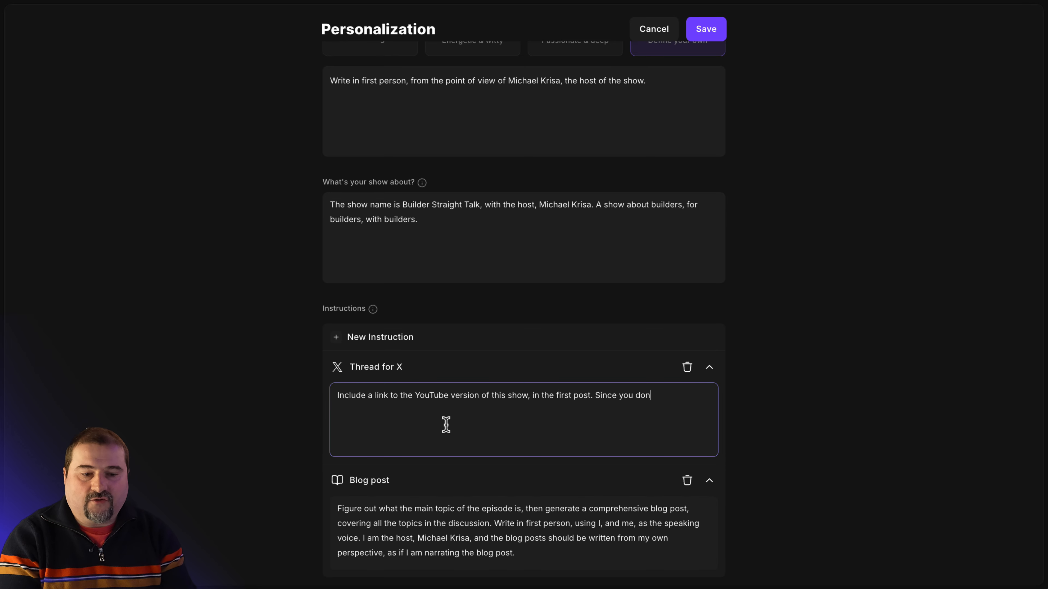
text('t have the link, add a p)
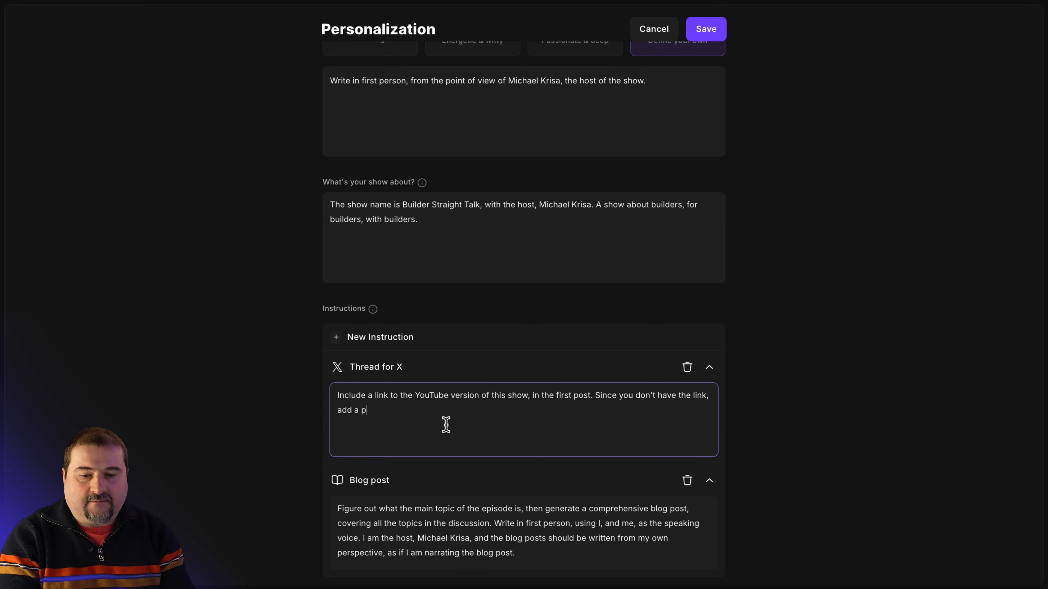
text(laceholder like so: )
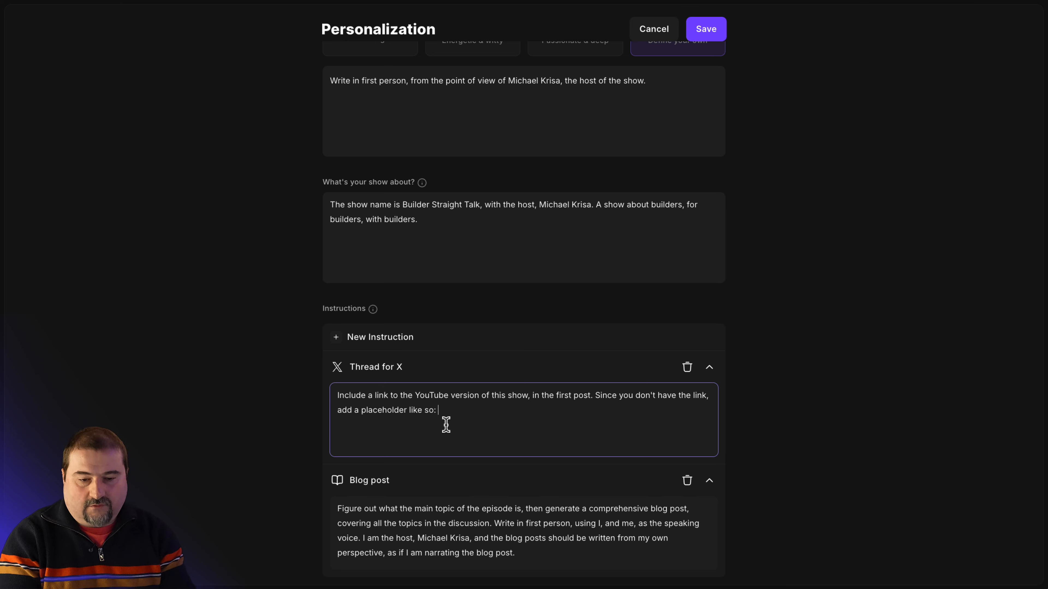
text([)
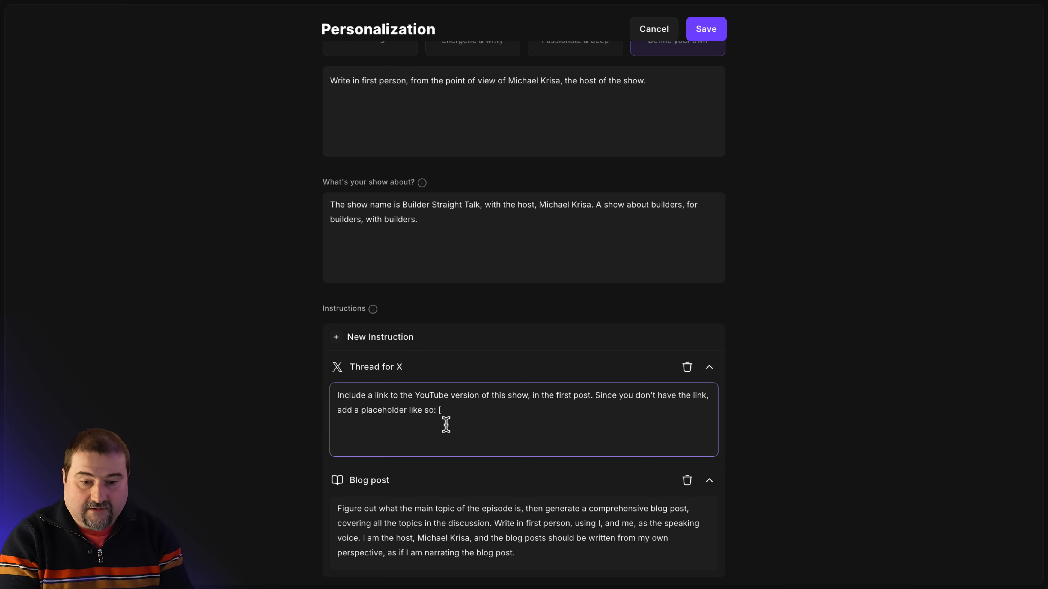
text(URL to Video])
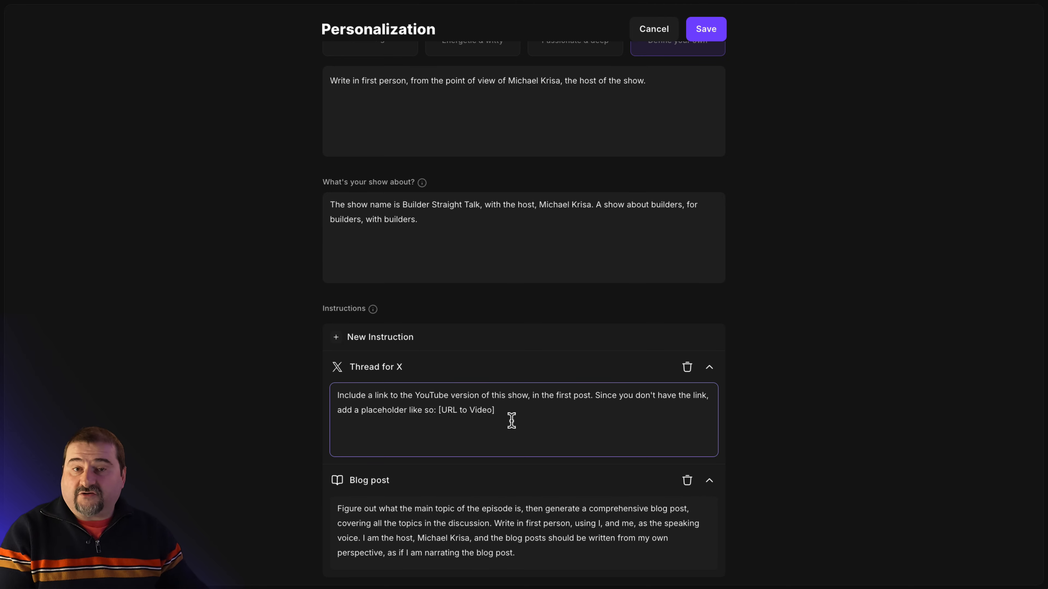
Save the personalization and have Co-Creator generate a Thread for X from its suggested content types.
click(710, 33)
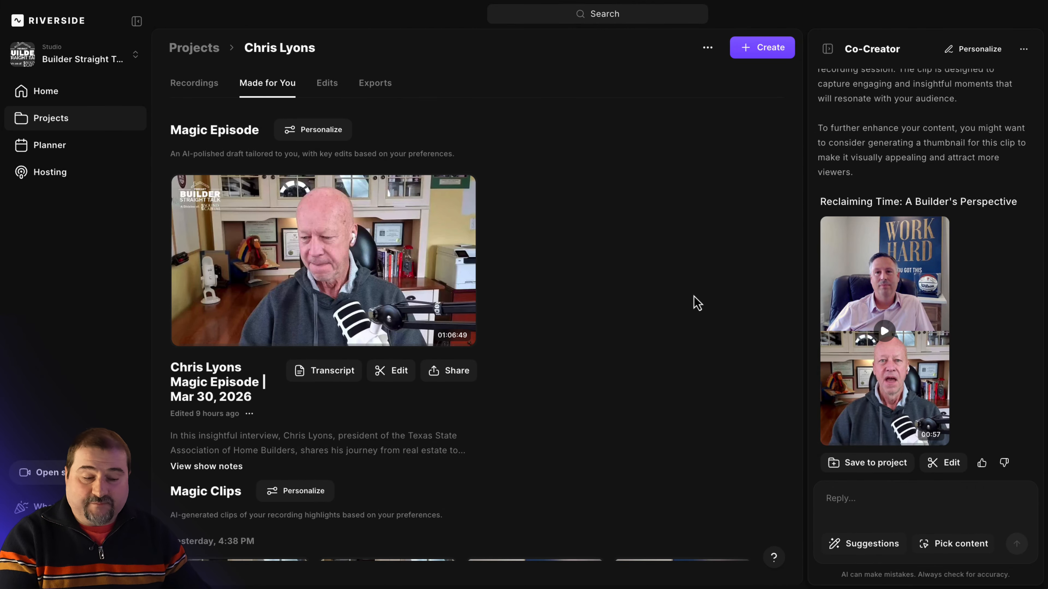
click(865, 550)
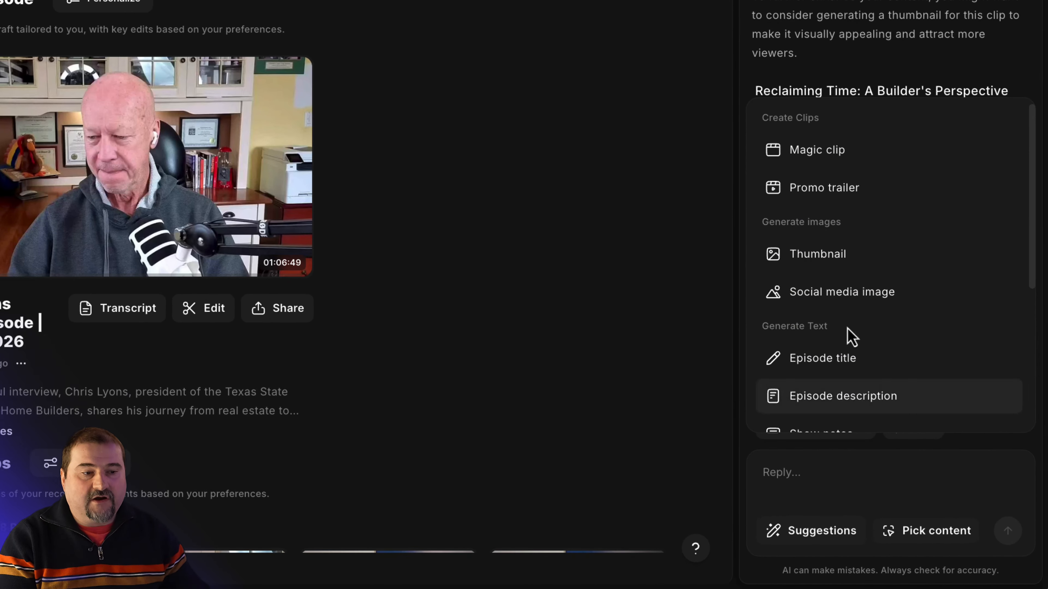
scroll(874, 285, down, 1)
scroll(874, 285, down, 5)
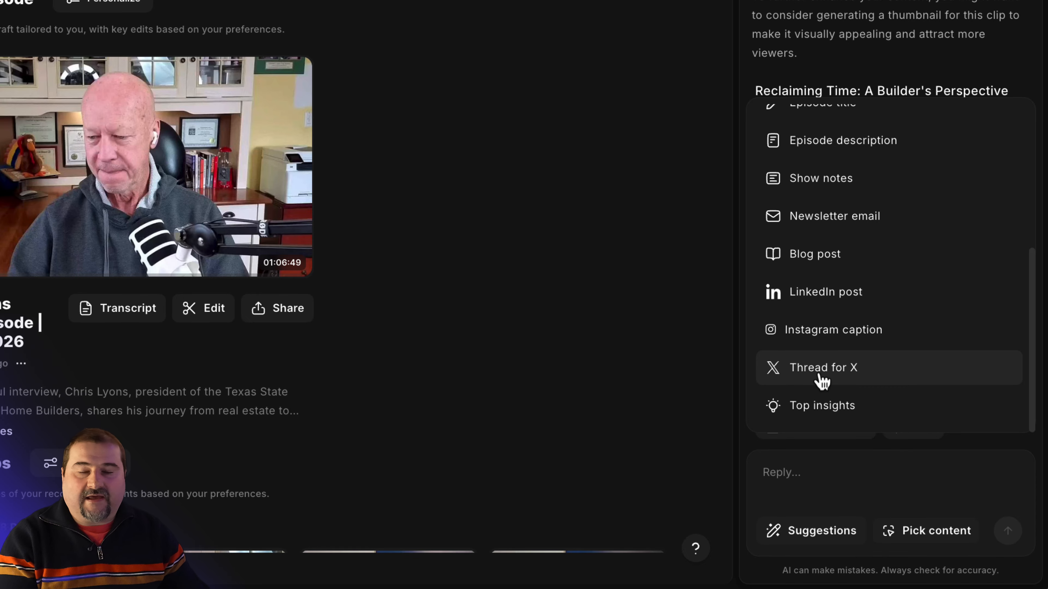
click(822, 380)
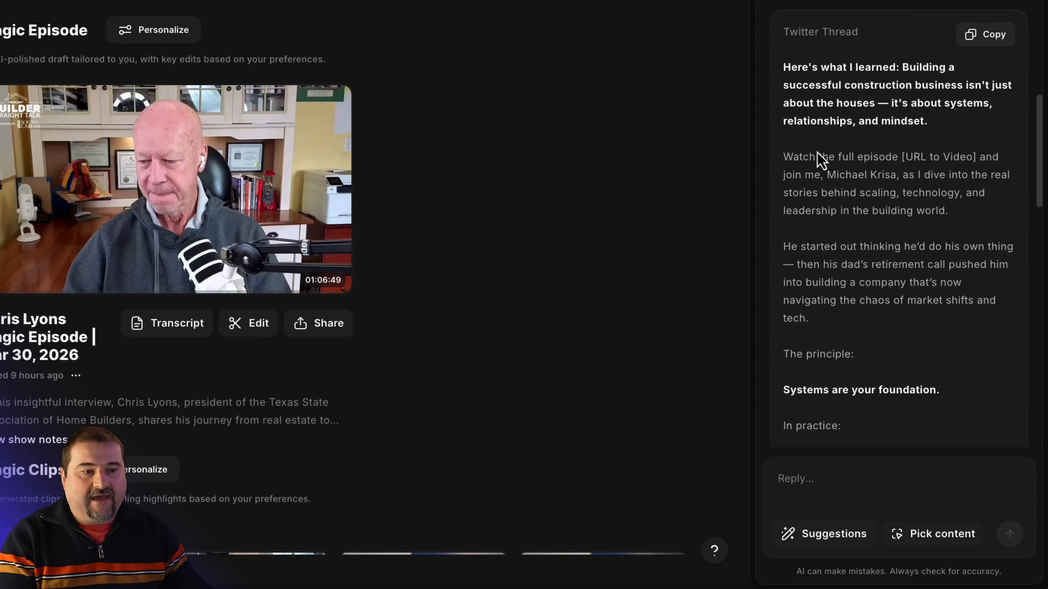
Check the generated X thread's opening and closing posts for the video link placeholder, and generate a Blog post.
drag(789, 158, 980, 160)
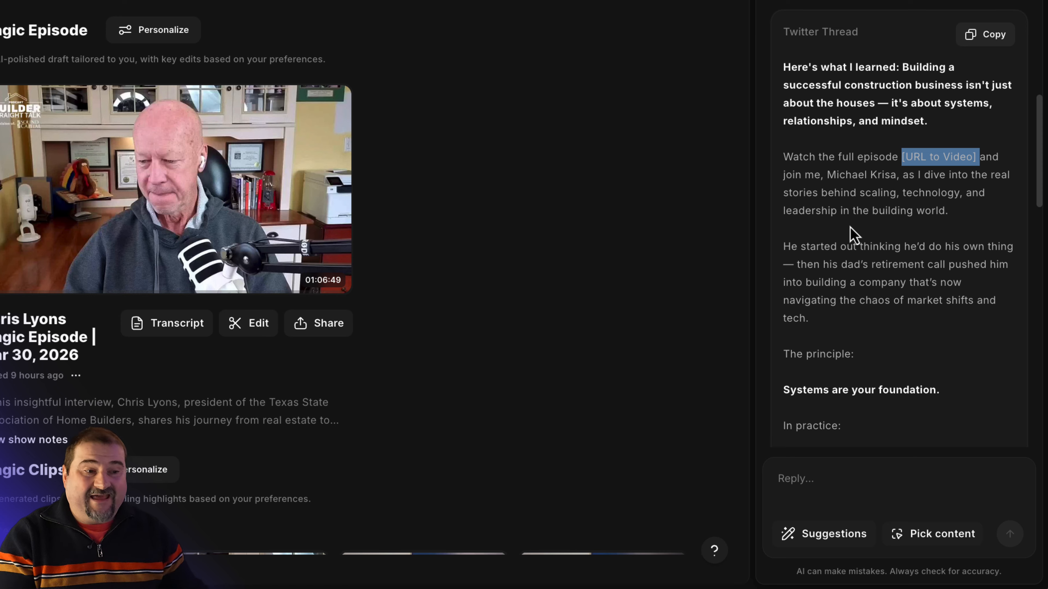
click(874, 212)
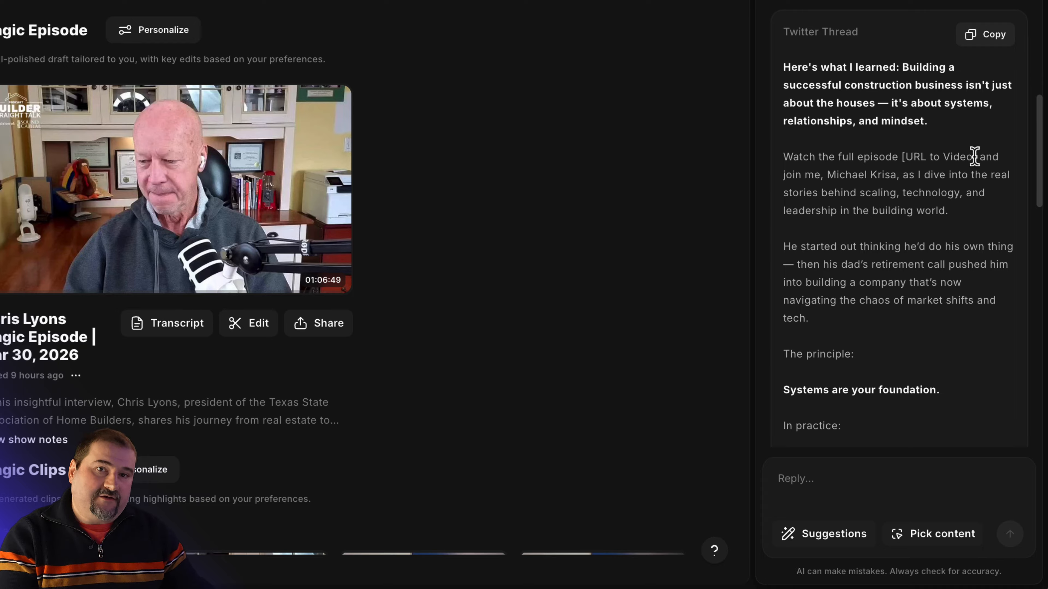
scroll(903, 260, down, 2)
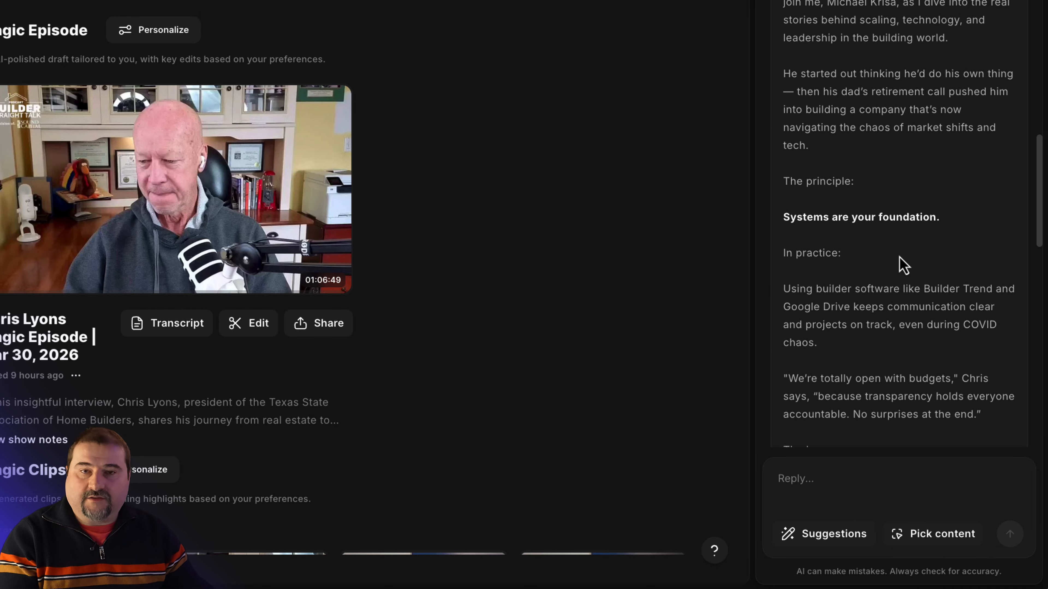
scroll(938, 170, down, 10)
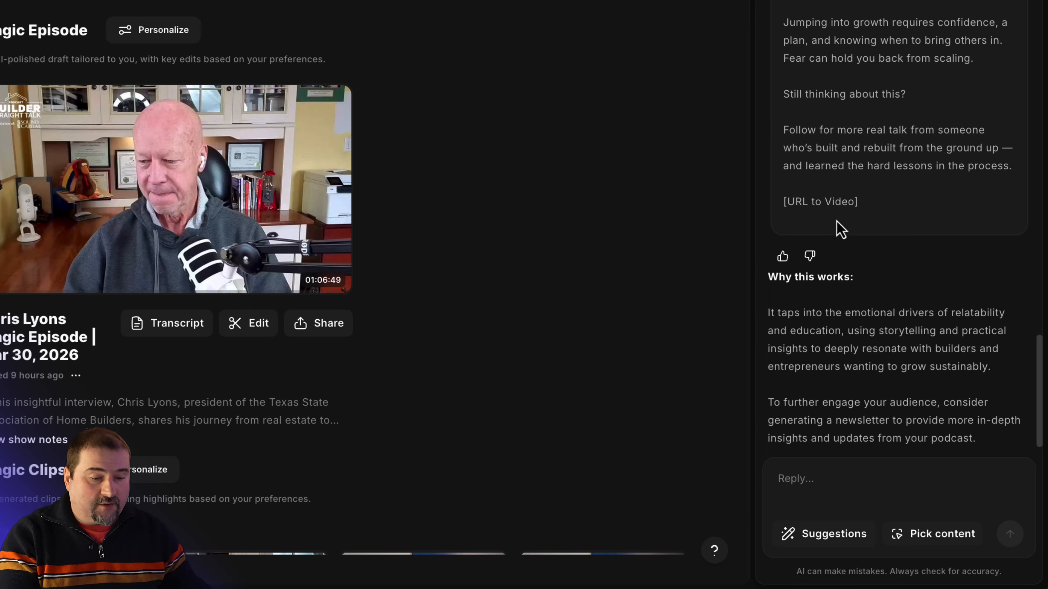
click(840, 539)
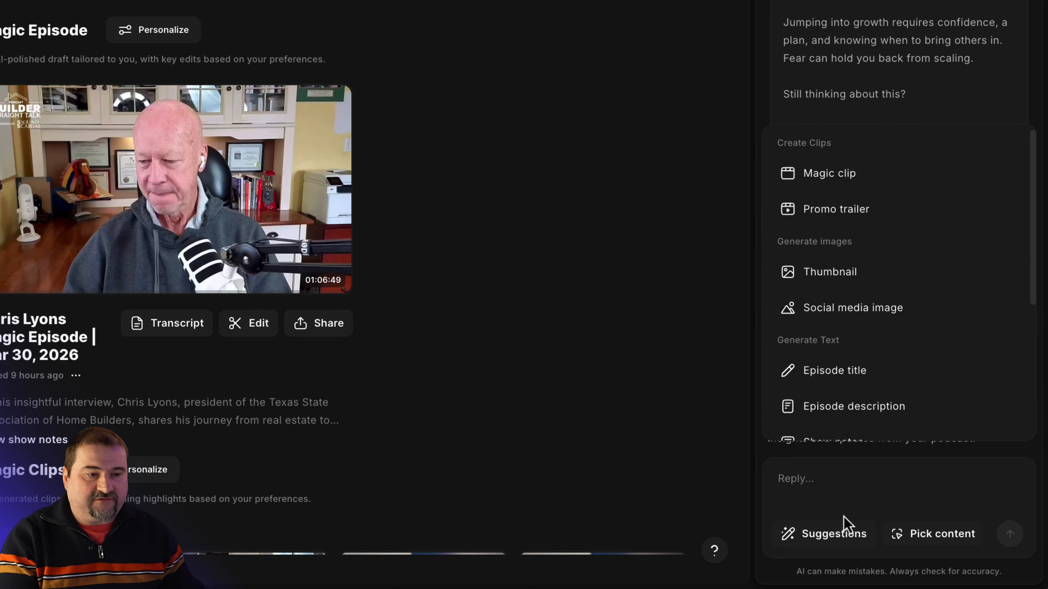
scroll(863, 374, down, 5)
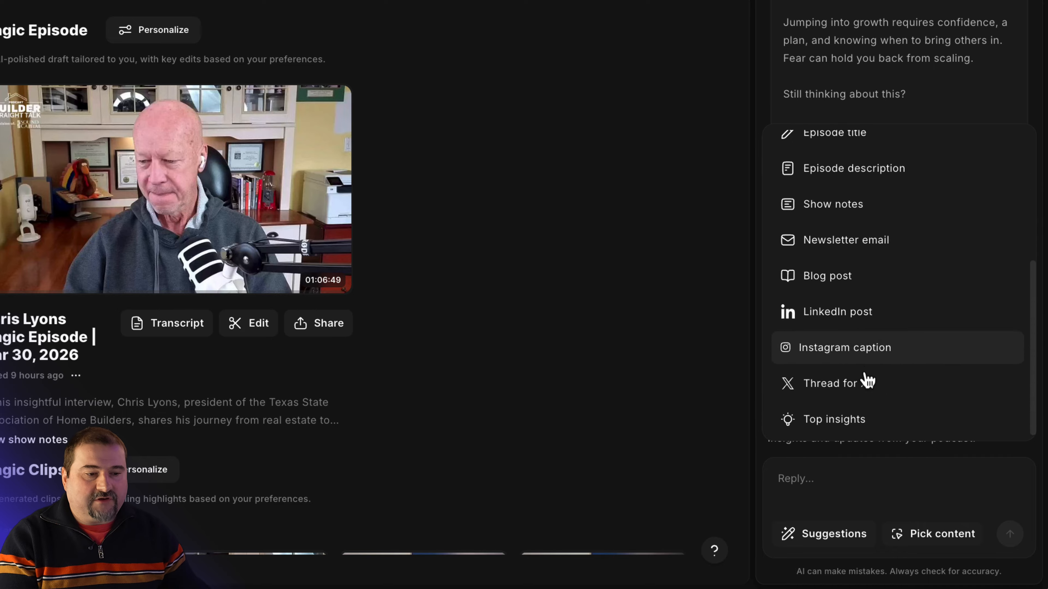
click(837, 277)
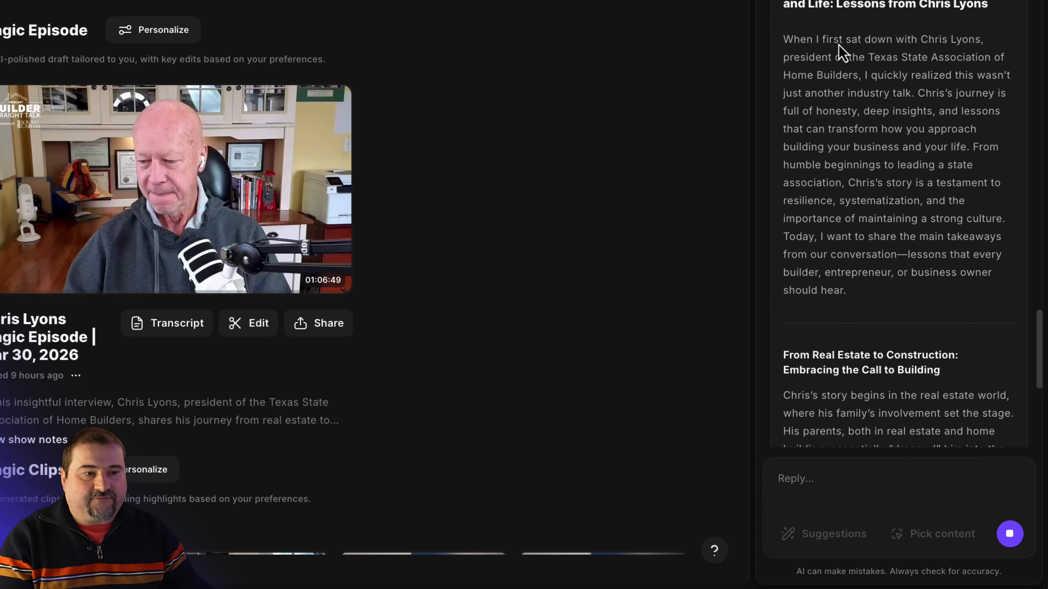
Read through the generated blog post, examining its first-person voice, section takeaways and the episode link in the closing call to action.
drag(839, 44, 794, 42)
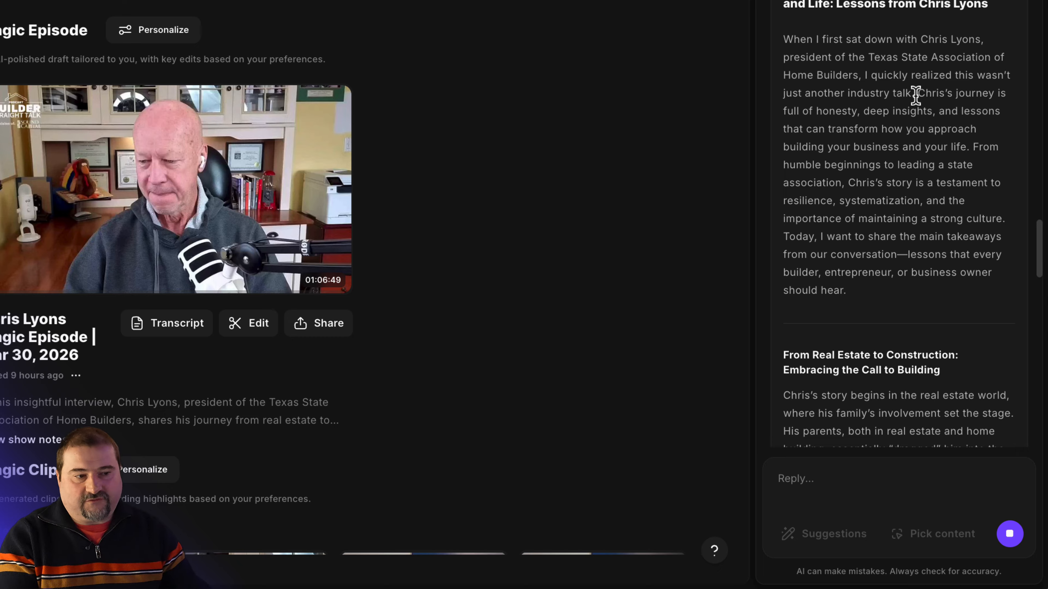
scroll(900, 136, down, 2)
scroll(899, 161, down, 12)
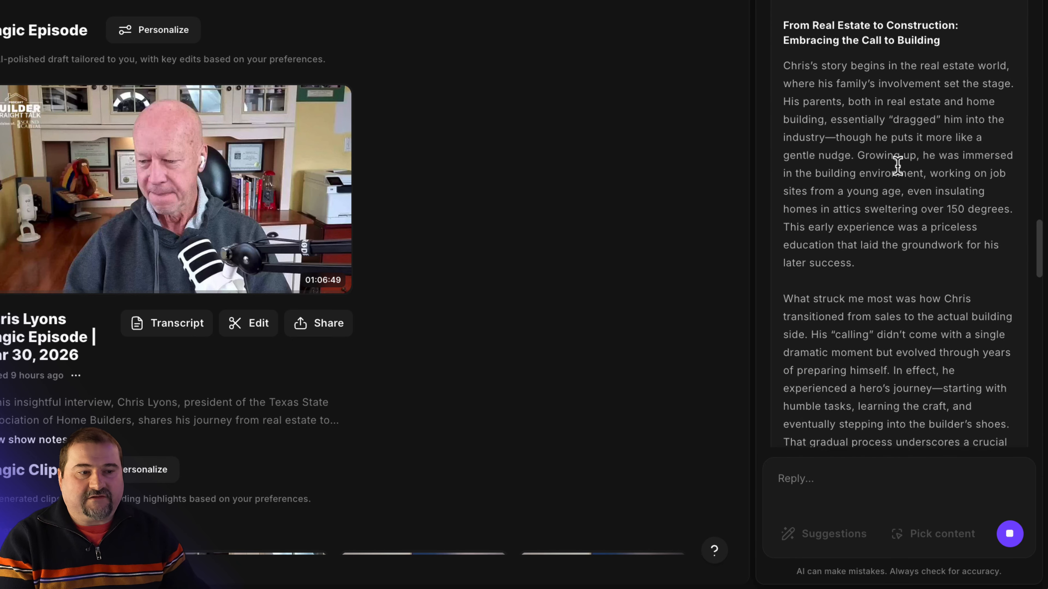
scroll(903, 174, down, 3)
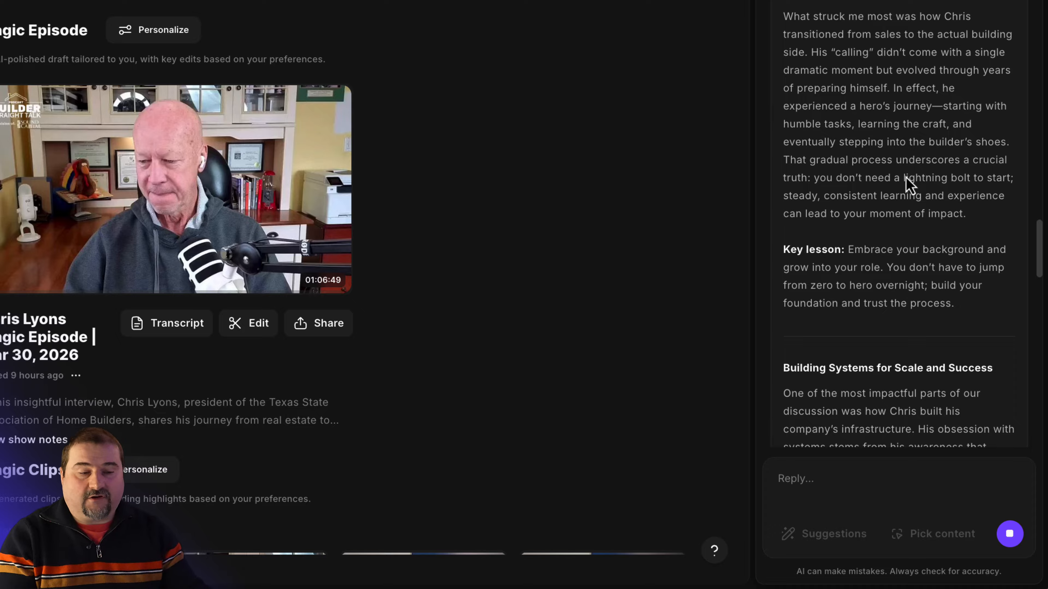
scroll(924, 206, down, 7)
drag(1038, 301, 1027, 234)
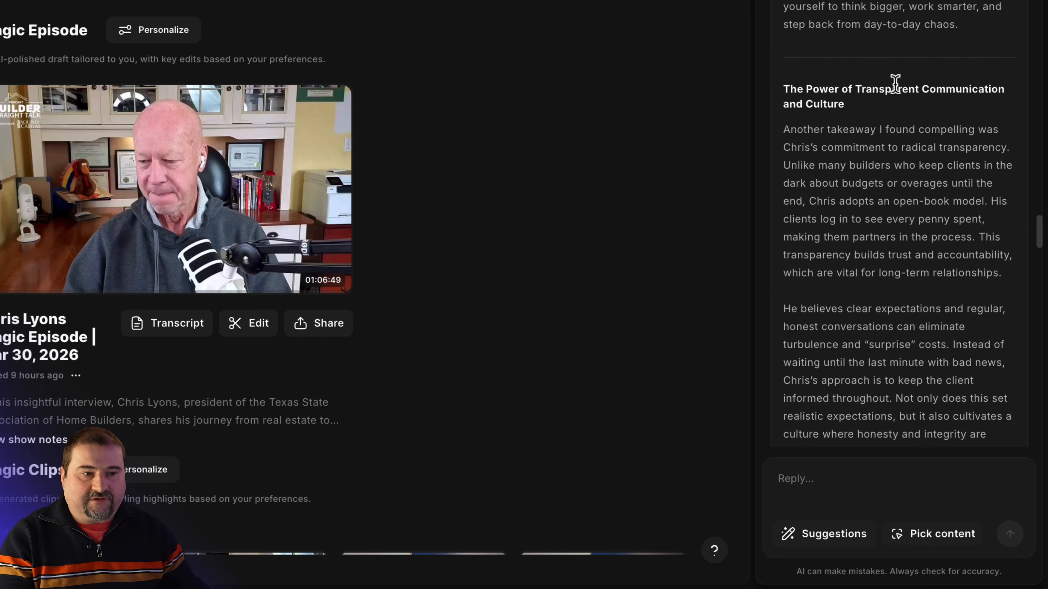
scroll(904, 93, down, 5)
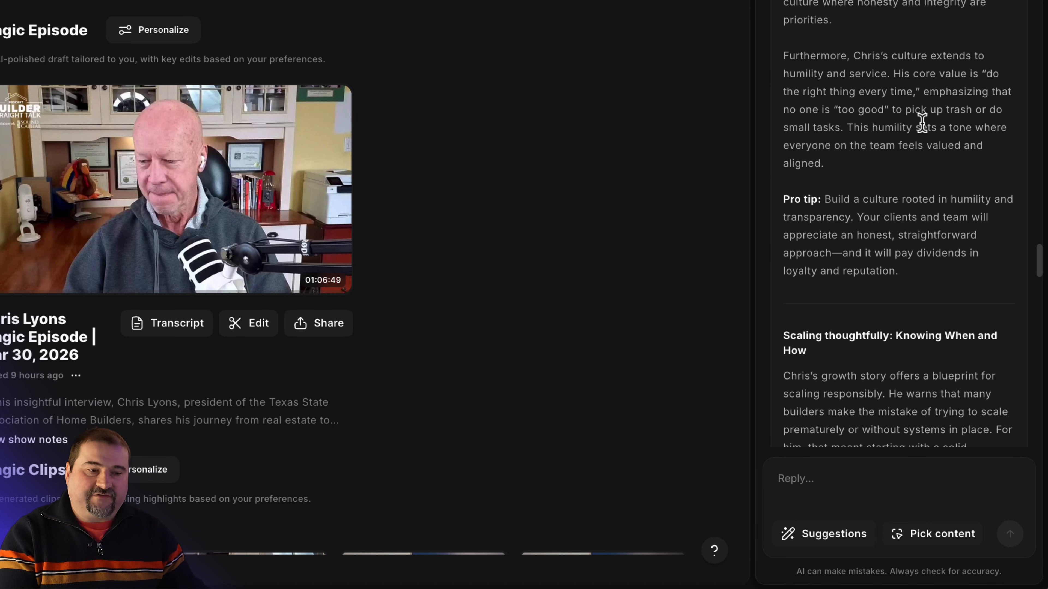
scroll(922, 123, down, 5)
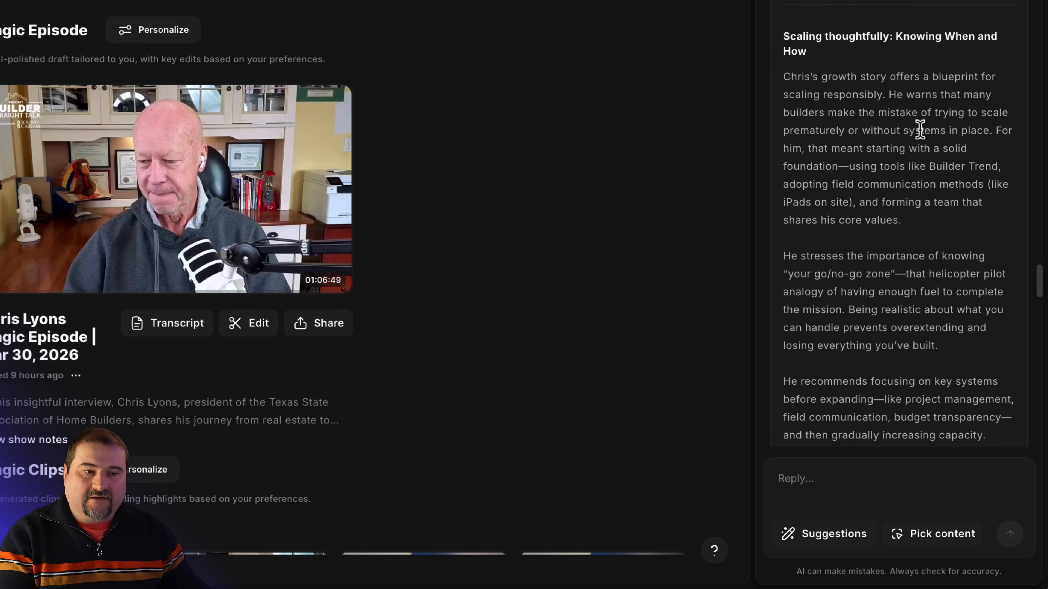
scroll(920, 129, down, 6)
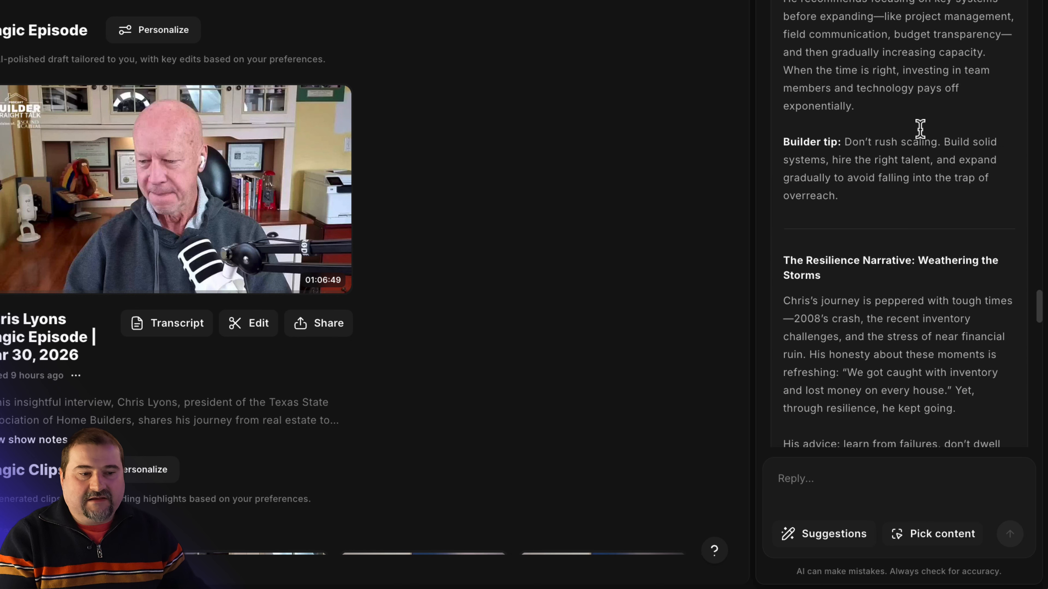
scroll(920, 129, down, 1)
scroll(842, 105, down, 3)
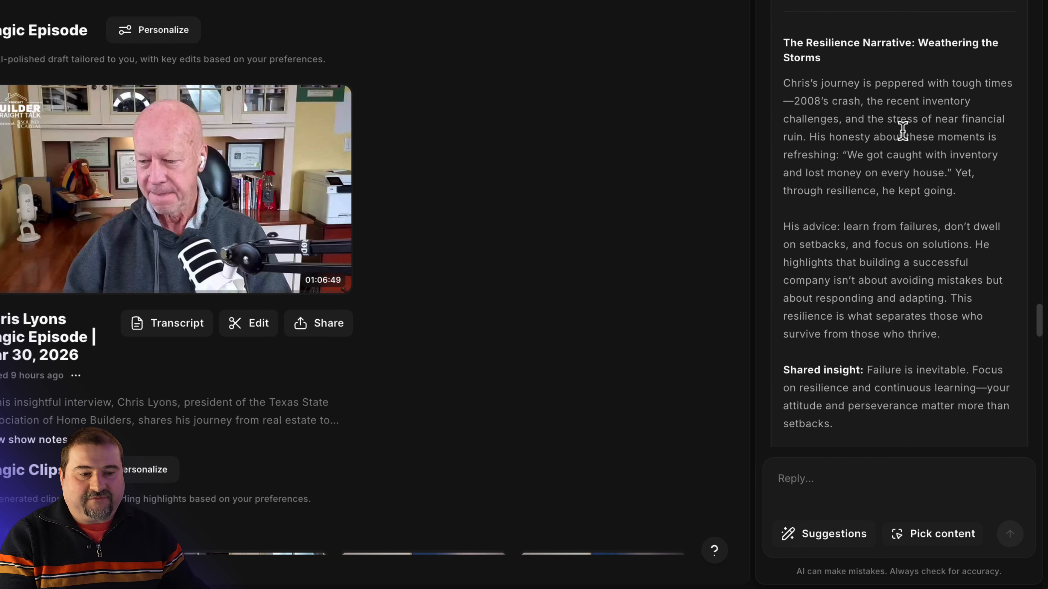
scroll(902, 132, down, 9)
scroll(905, 136, down, 1)
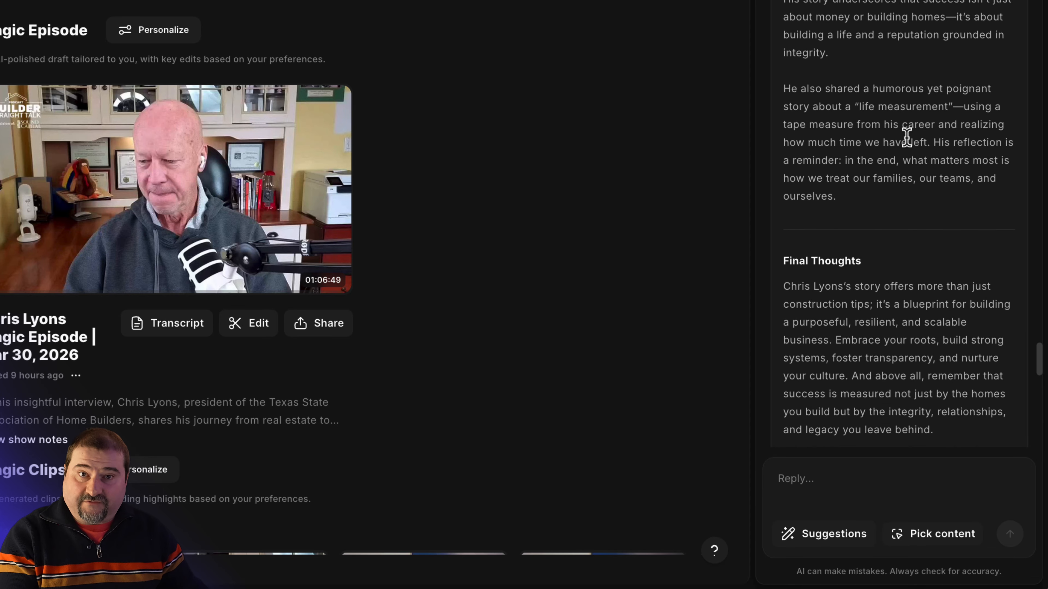
scroll(907, 142, down, 3)
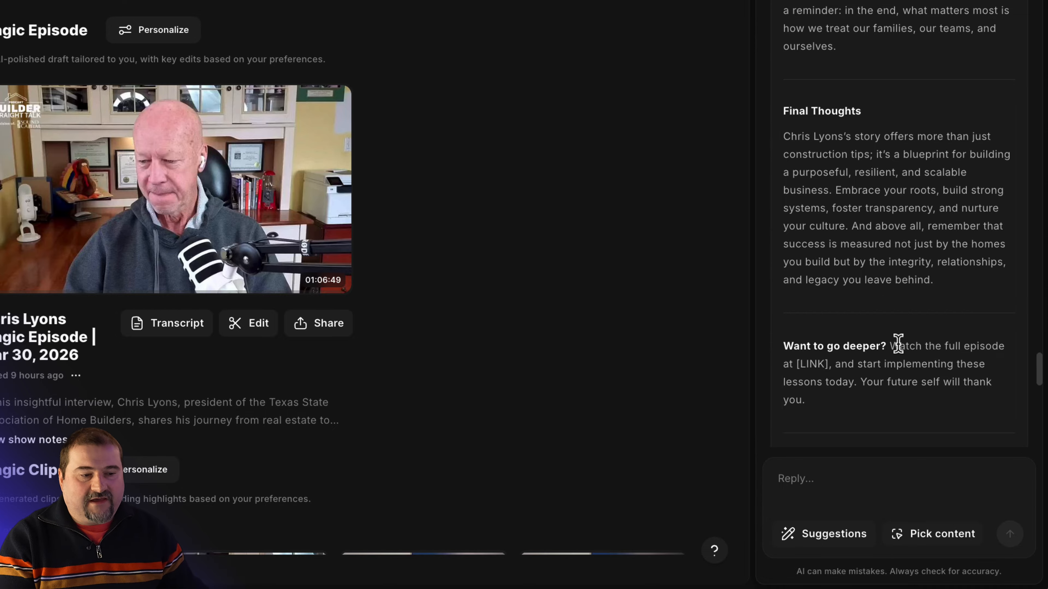
drag(794, 361, 830, 365)
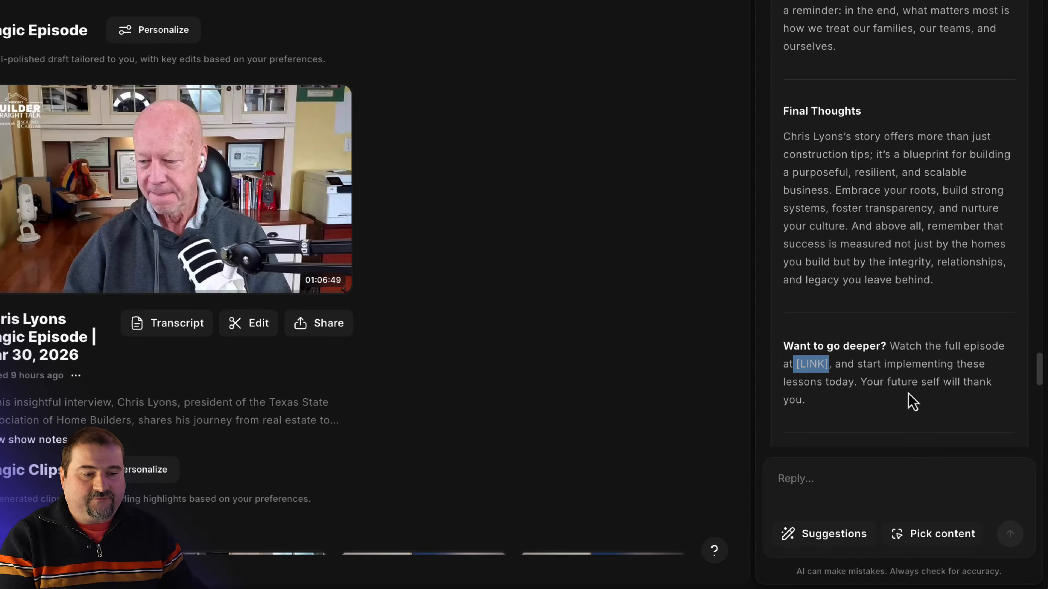
click(893, 386)
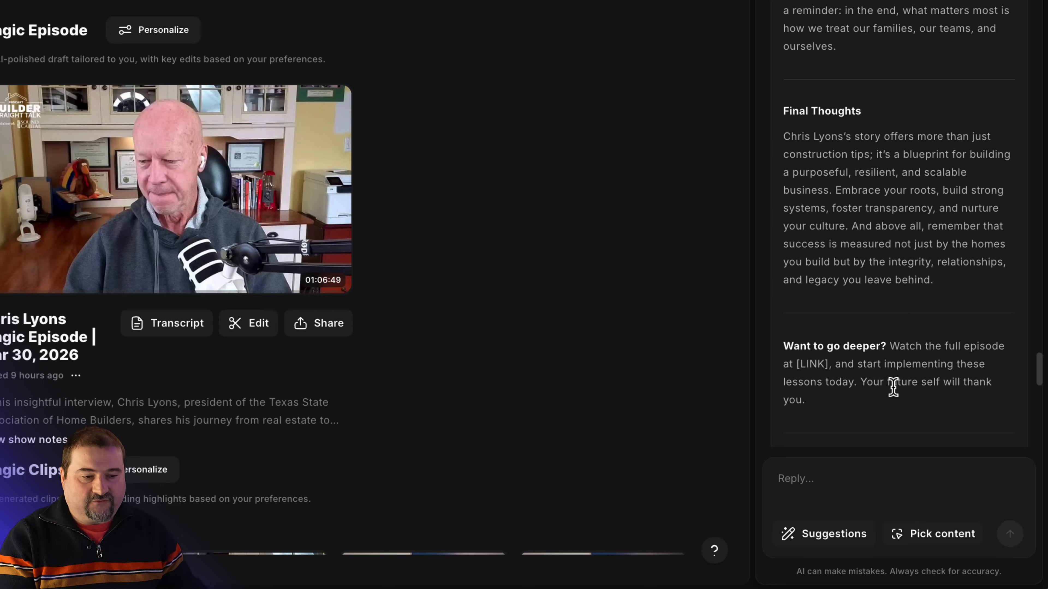